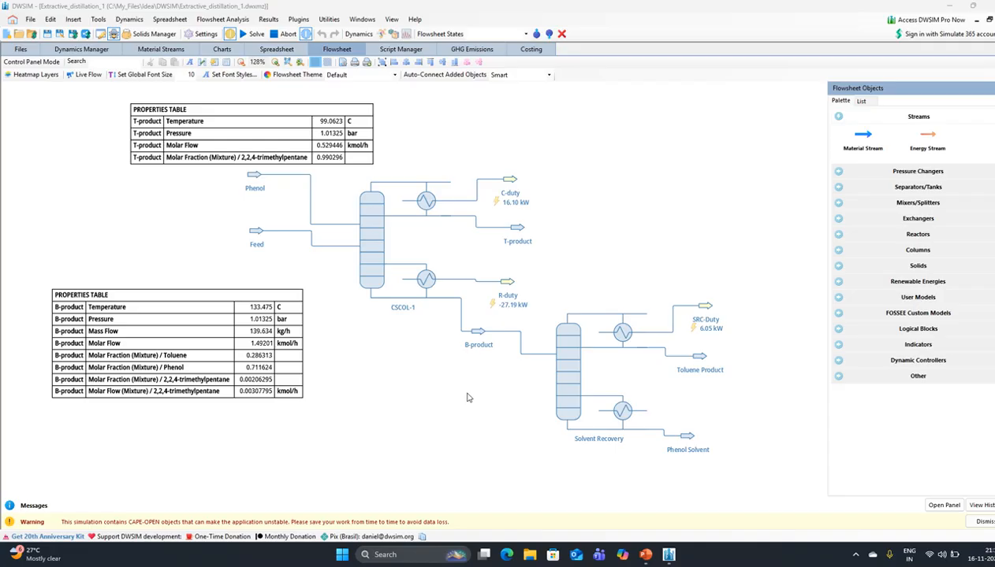
- Insert two new property tables onto the flowsheet
left_click_drag(466, 398, 480, 375)
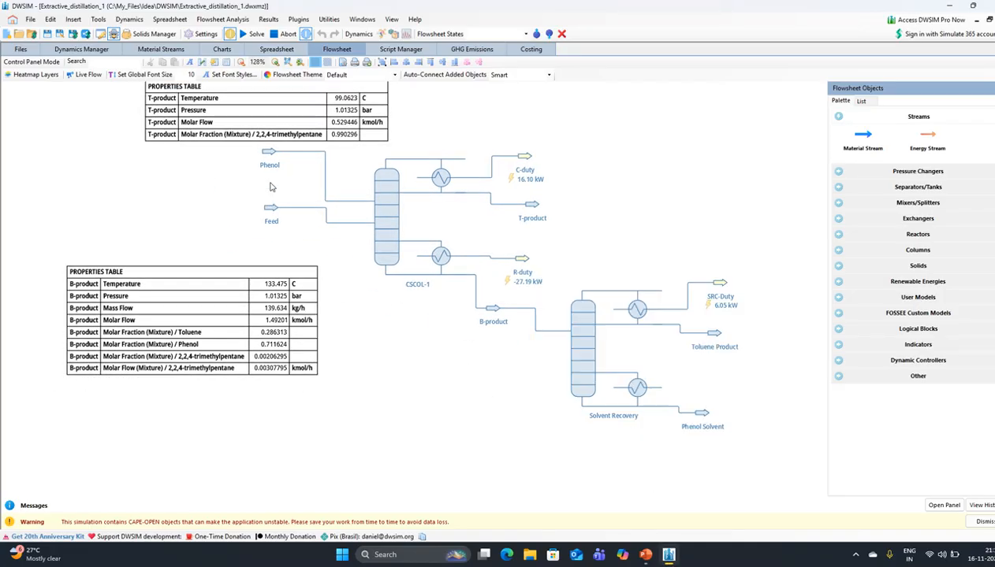
left_click_drag(394, 349, 353, 384)
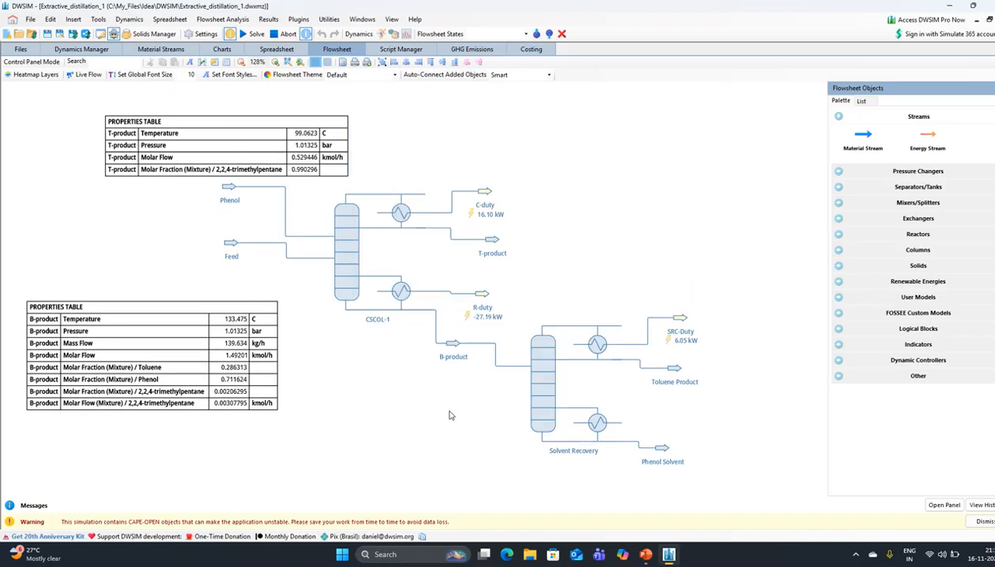
left_click_drag(445, 411, 448, 381)
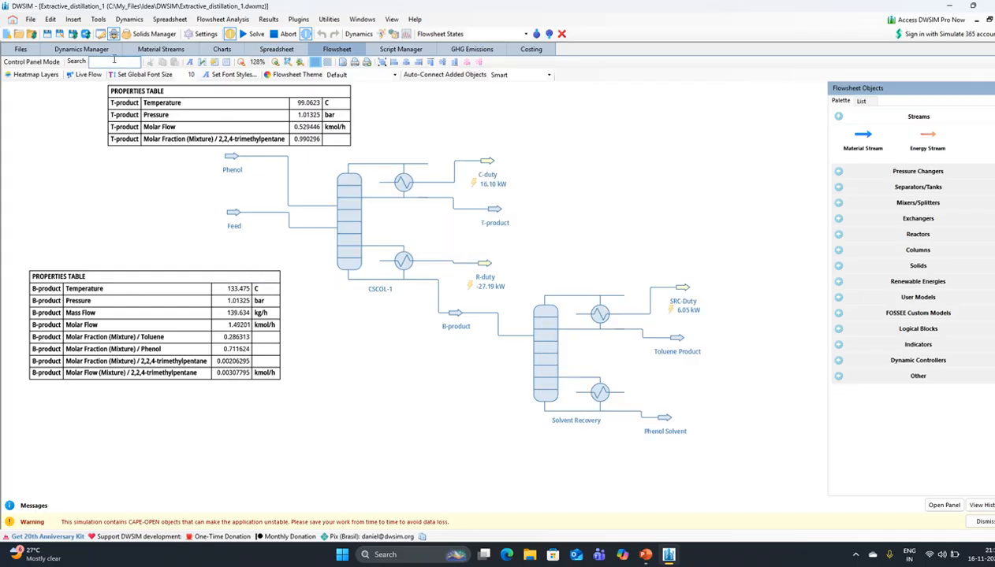
left_click(72, 18)
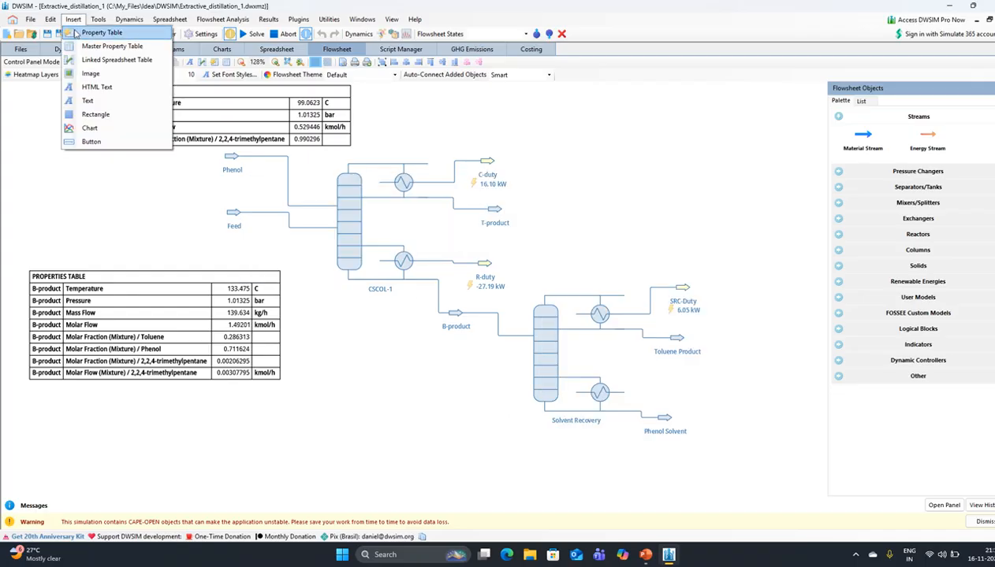
left_click(75, 34)
left_click(72, 21)
left_click(78, 33)
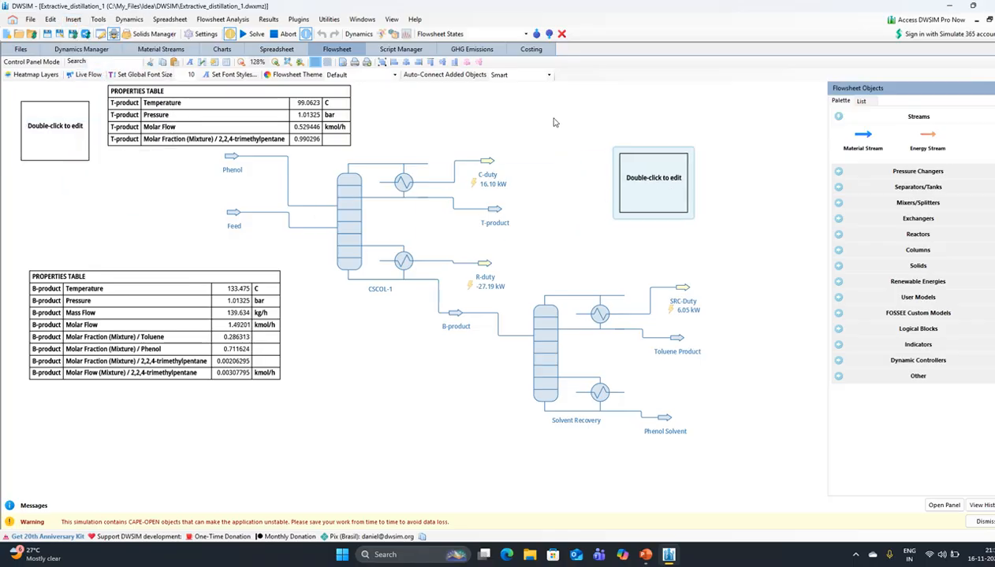
- Set one table to show Toluene Product temperature and toluene molar fraction
double_click(636, 177)
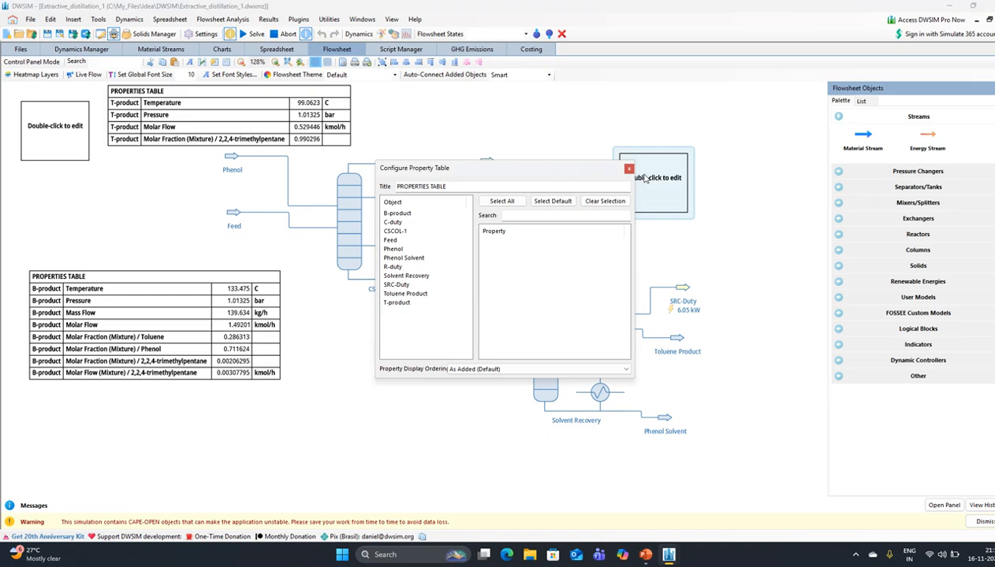
left_click(412, 296)
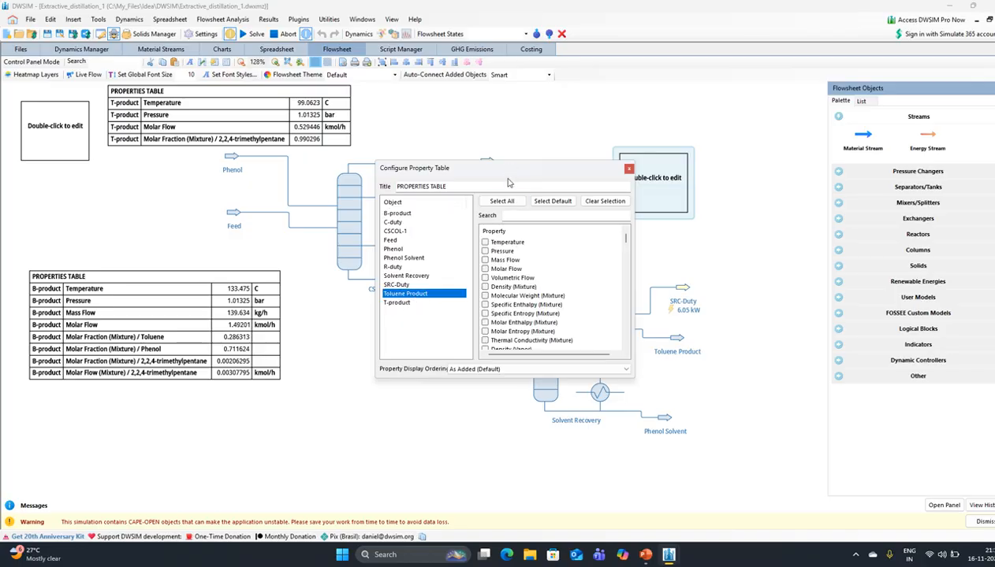
left_click_drag(503, 168, 488, 200)
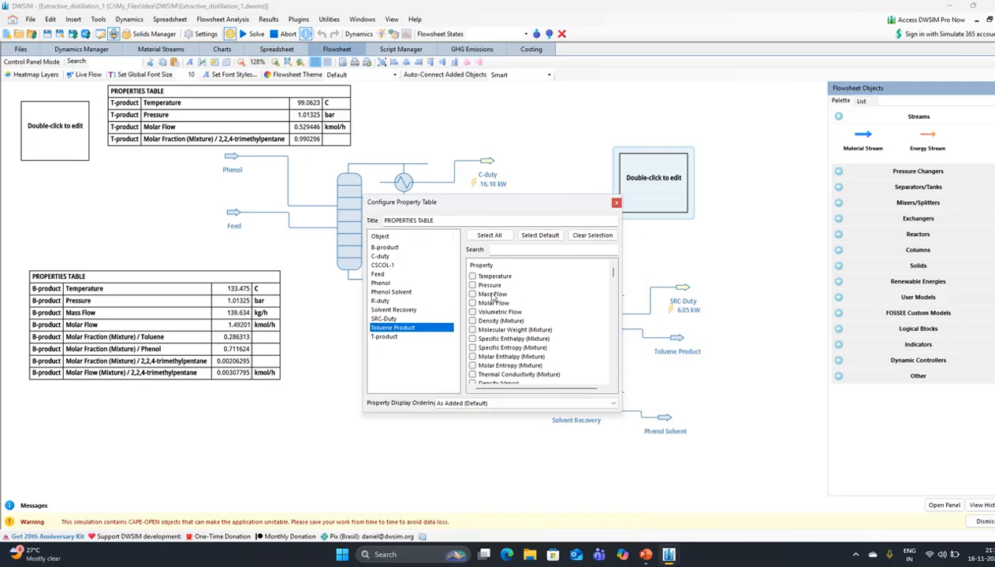
left_click(466, 273)
scroll(477, 295, "down", 5)
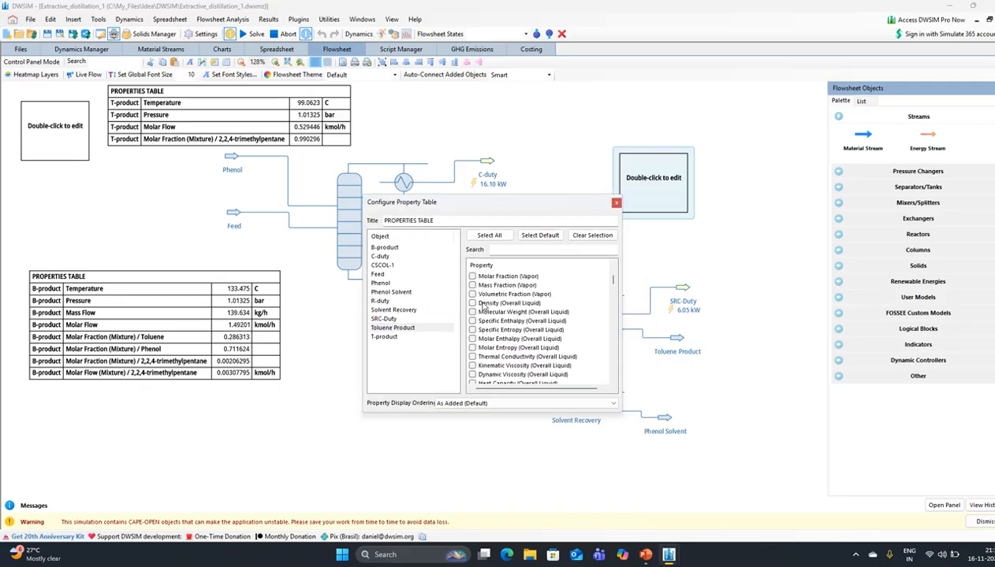
scroll(482, 305, "down", 10)
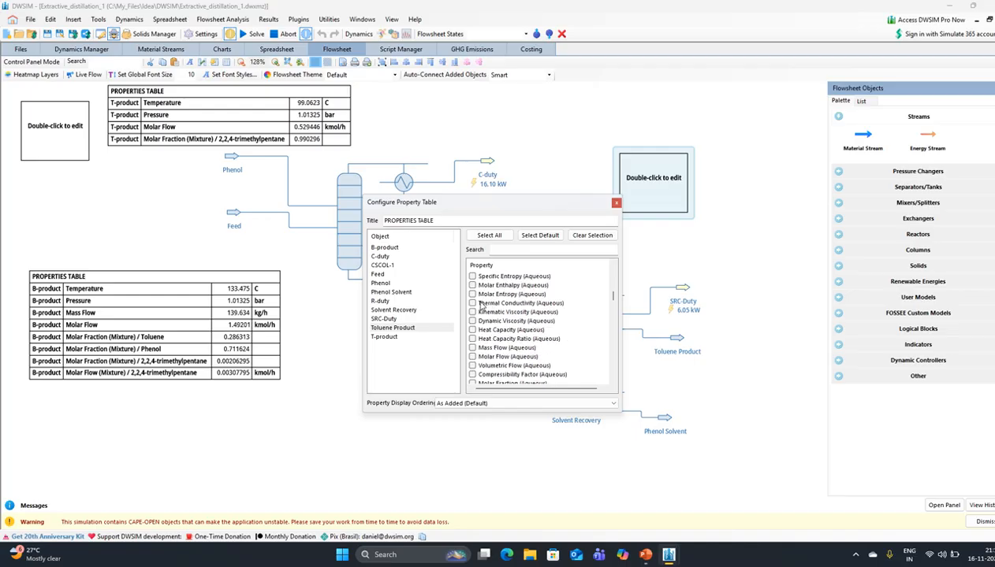
scroll(483, 305, "down", 5)
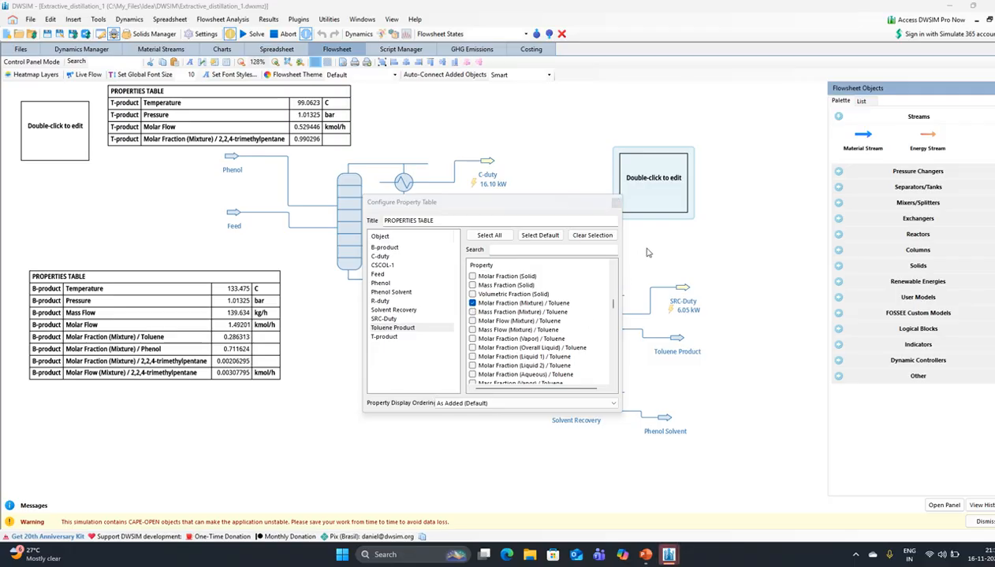
left_click(617, 205)
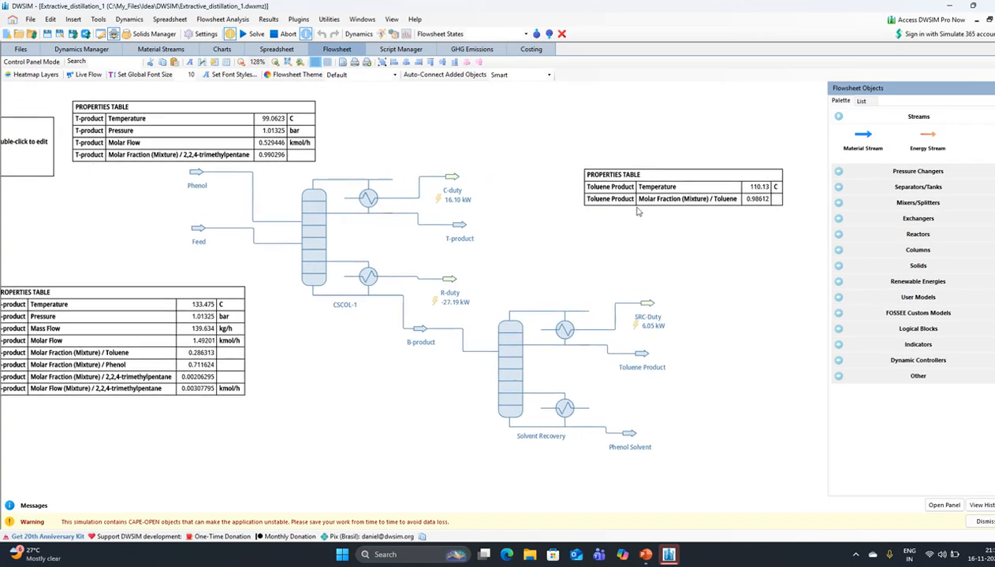
- Set the spare table to Phenol Solvent temperature and phenol mole fraction, below the recovery column
left_click_drag(684, 196, 623, 248)
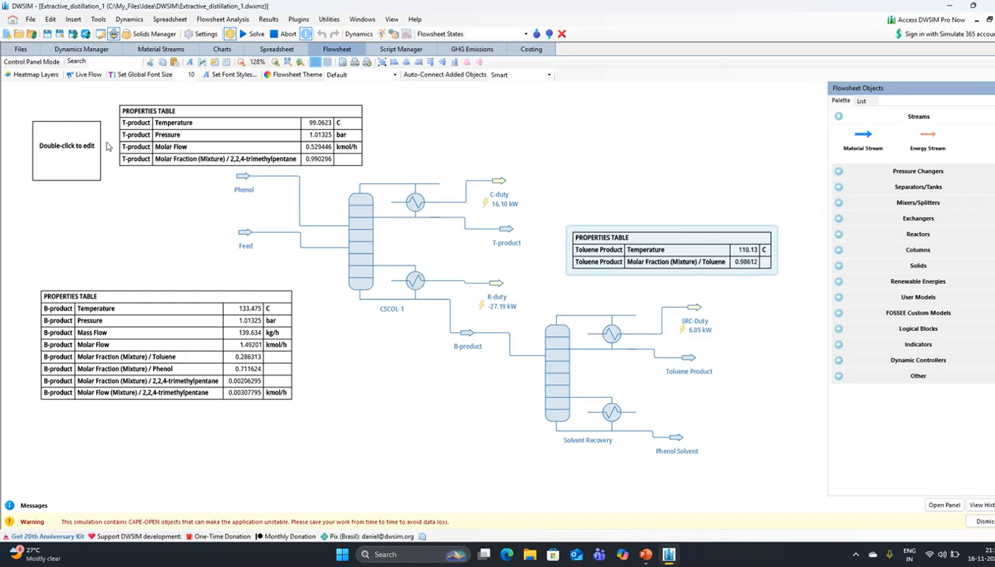
left_click_drag(90, 154, 761, 428)
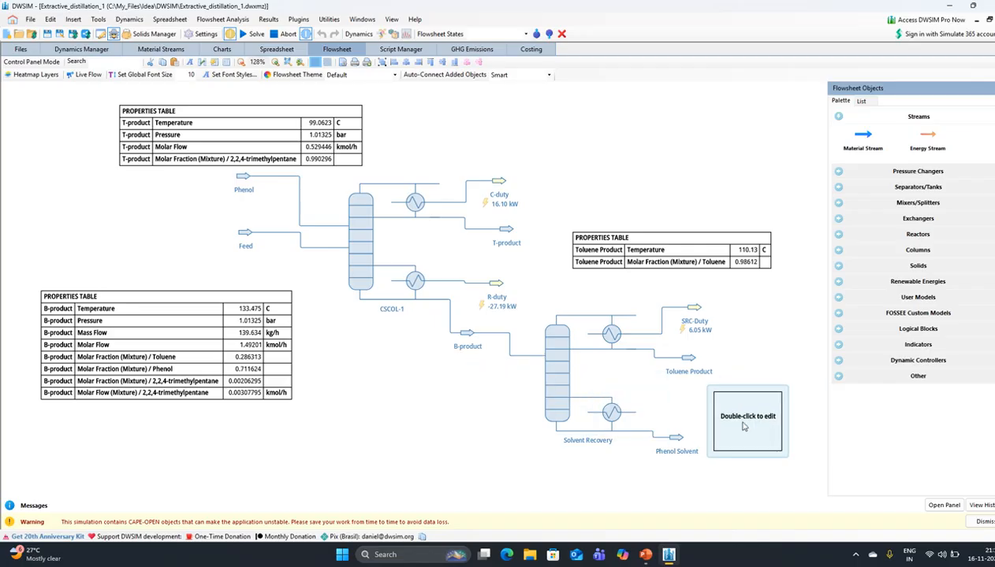
double_click(743, 427)
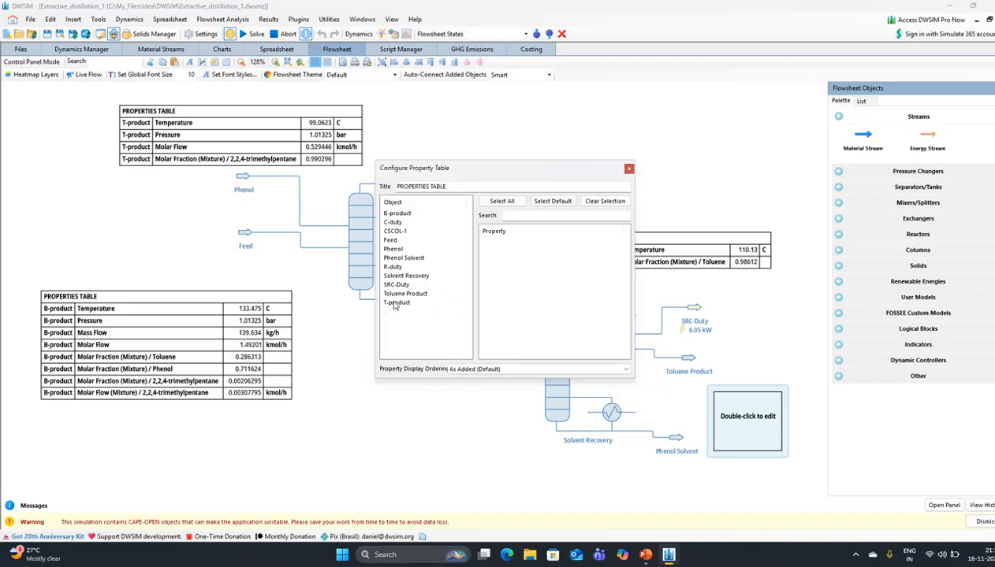
left_click(404, 258)
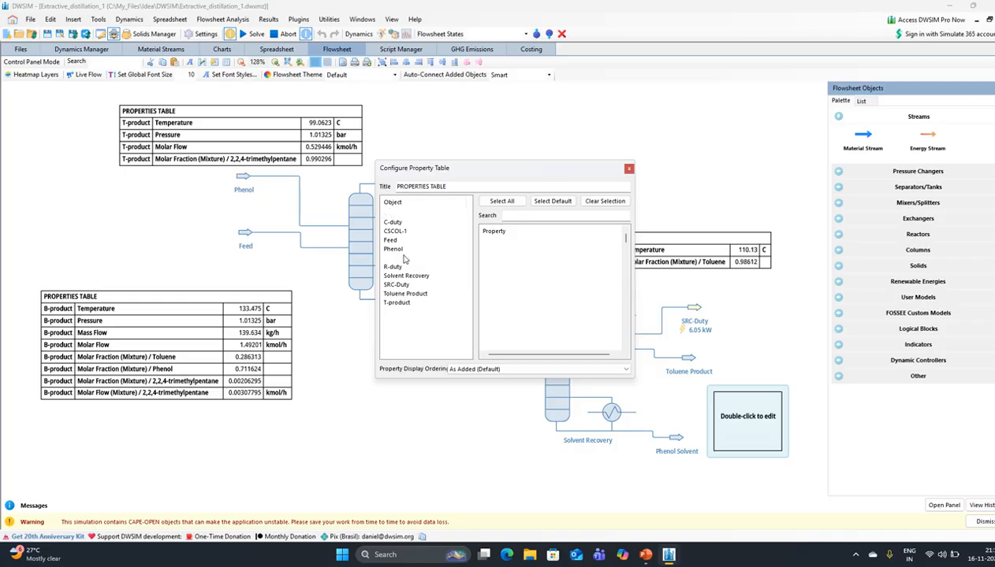
left_click(485, 243)
scroll(538, 331, "down", 12)
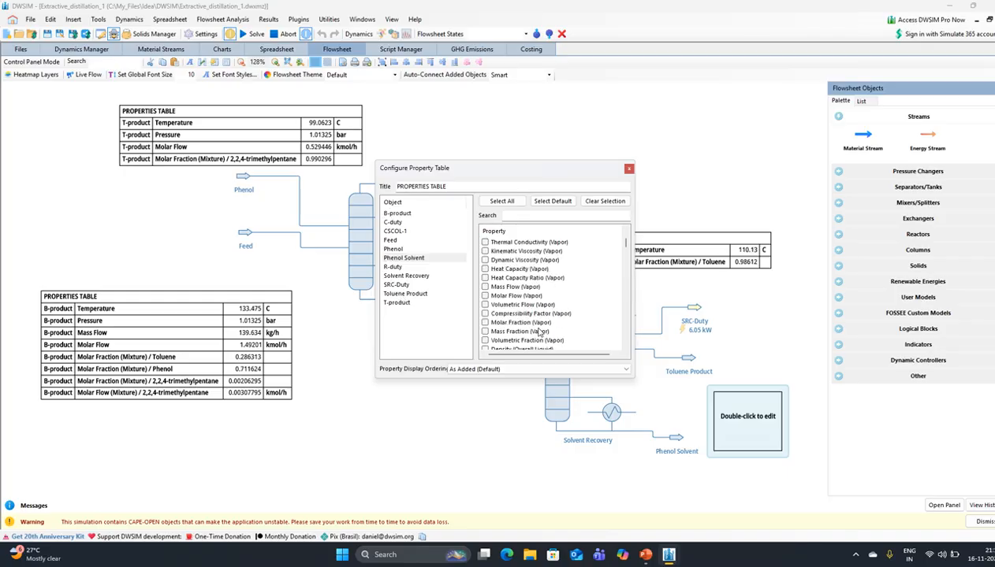
scroll(538, 332, "down", 9)
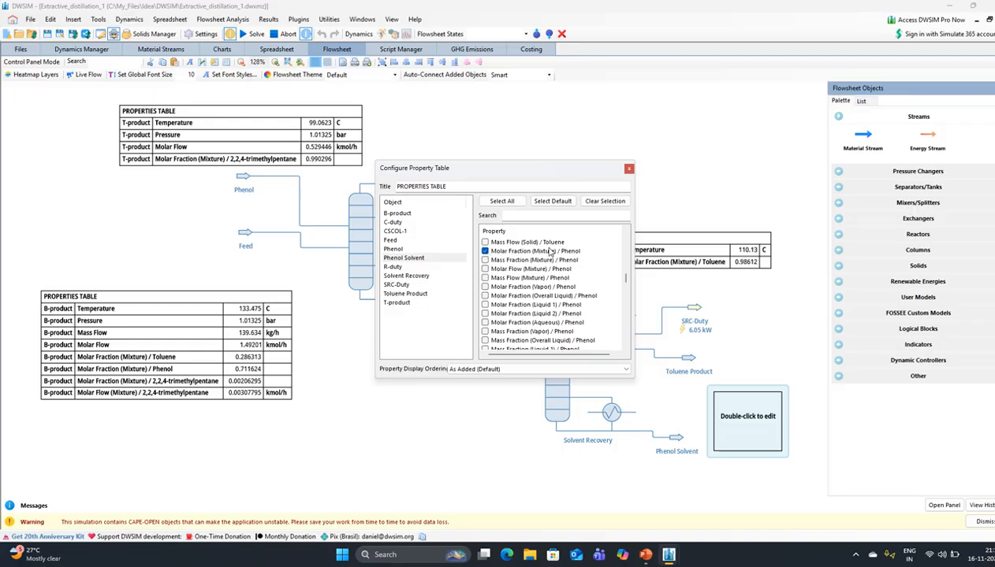
left_click(629, 169)
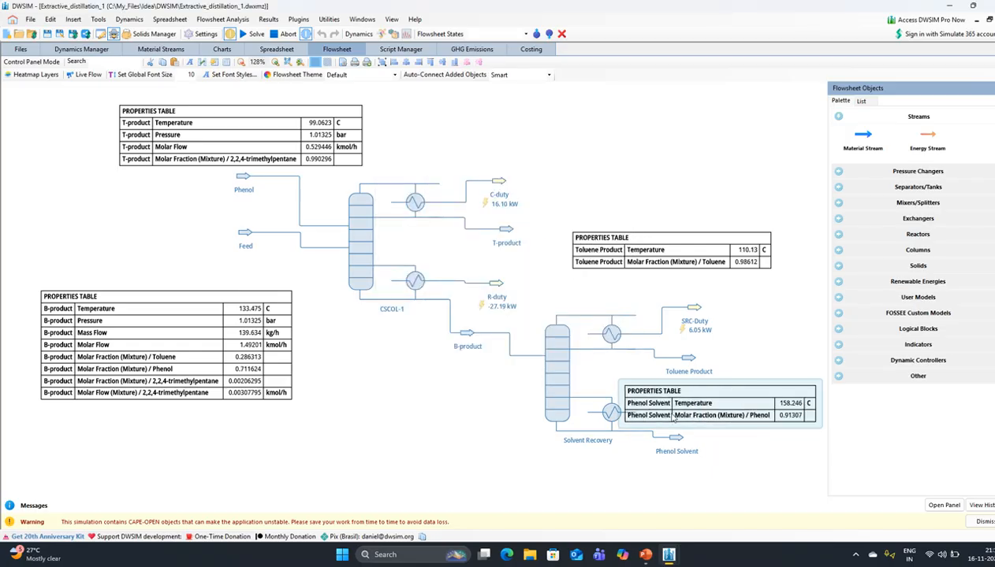
left_click_drag(676, 418, 616, 497)
- Move the Phenol Solvent table below the diagram and open the Phenol feed stream's editor
scroll(597, 440, "down", 2)
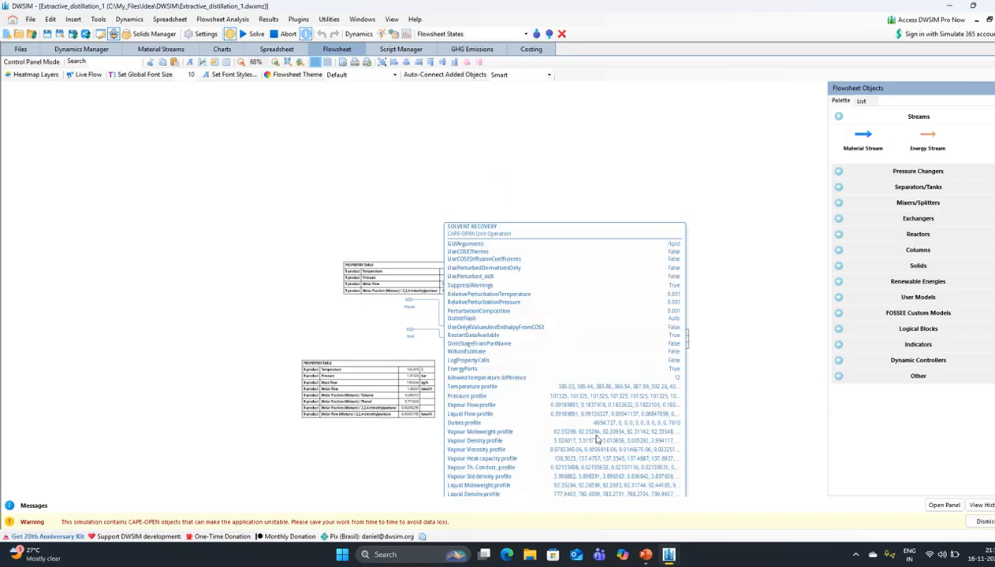
scroll(597, 438, "up", 1)
left_click_drag(510, 407, 515, 347)
left_click_drag(627, 409, 632, 439)
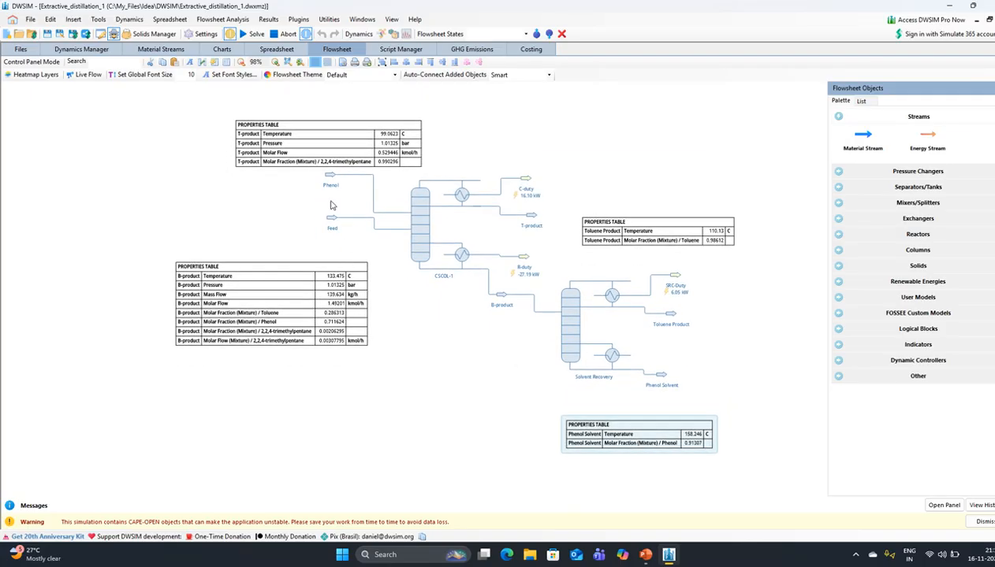
mouse_move(328, 175)
left_click(327, 178)
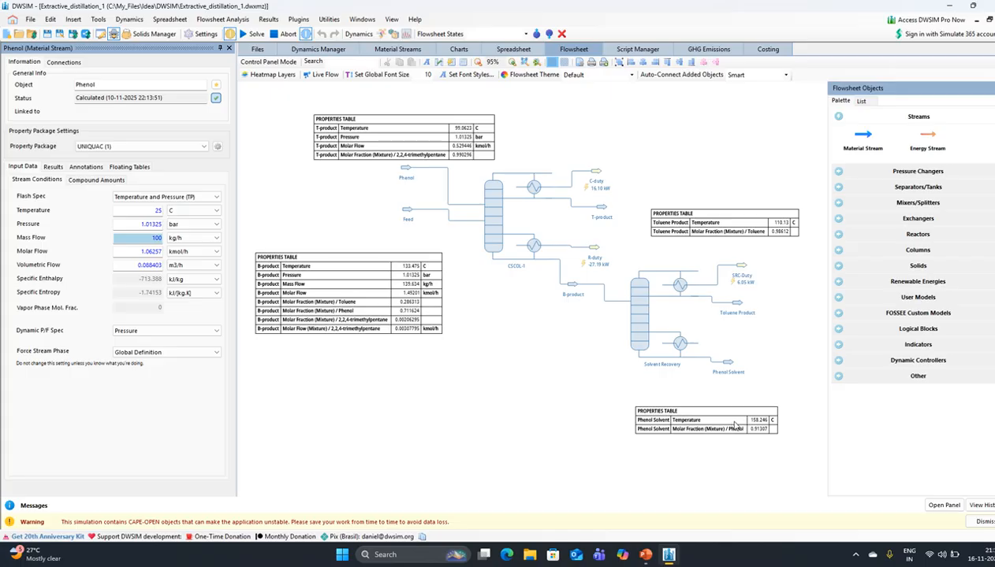
- Check the Phenol feed conditions (25 C, 1.01325 bar, 100 kg/h) and close the editor
mouse_move(732, 370)
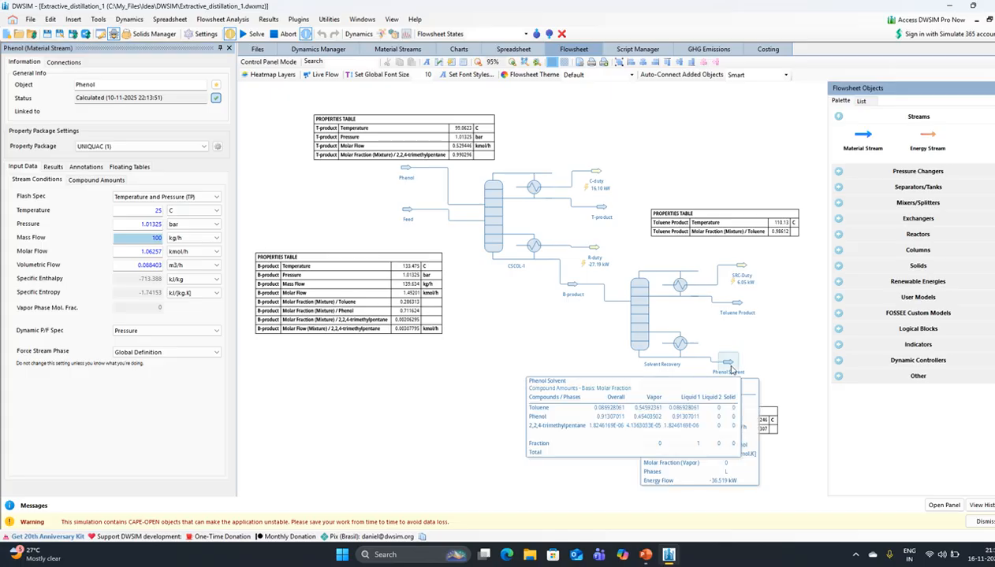
left_click(732, 371)
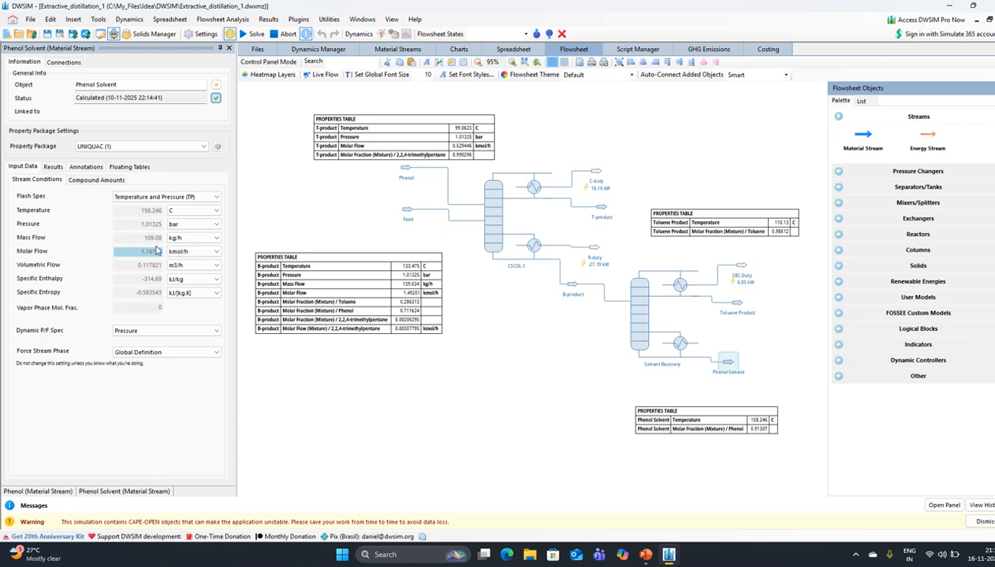
left_click(406, 173)
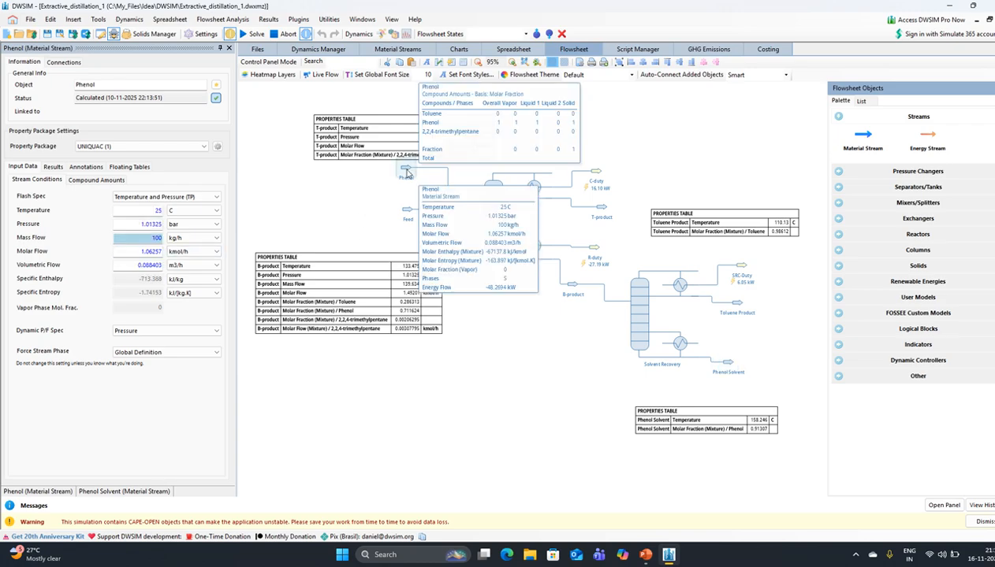
left_click(228, 49)
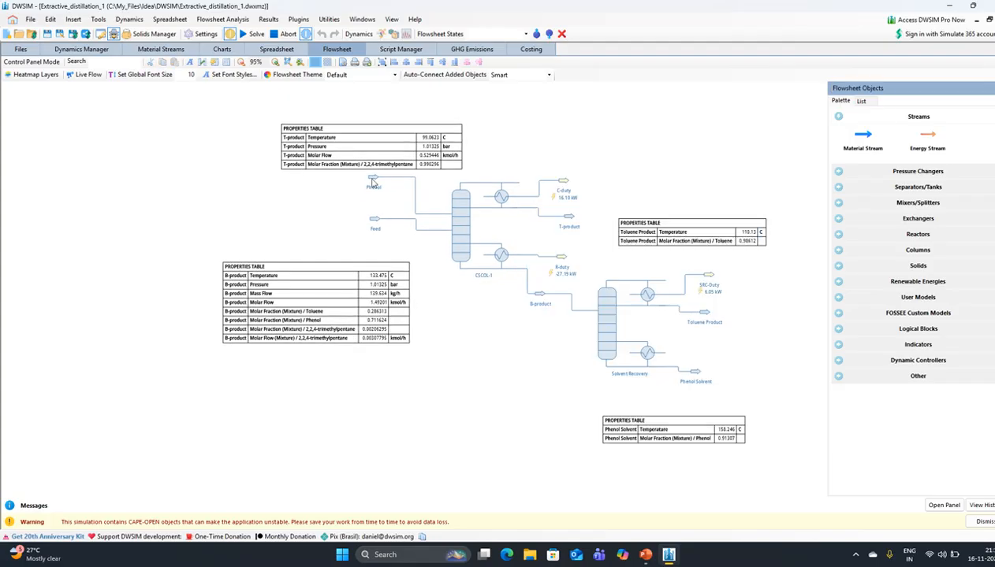
- Switch to the 'Extractive Distillation Simulations' PowerPoint presentation
mouse_move(374, 182)
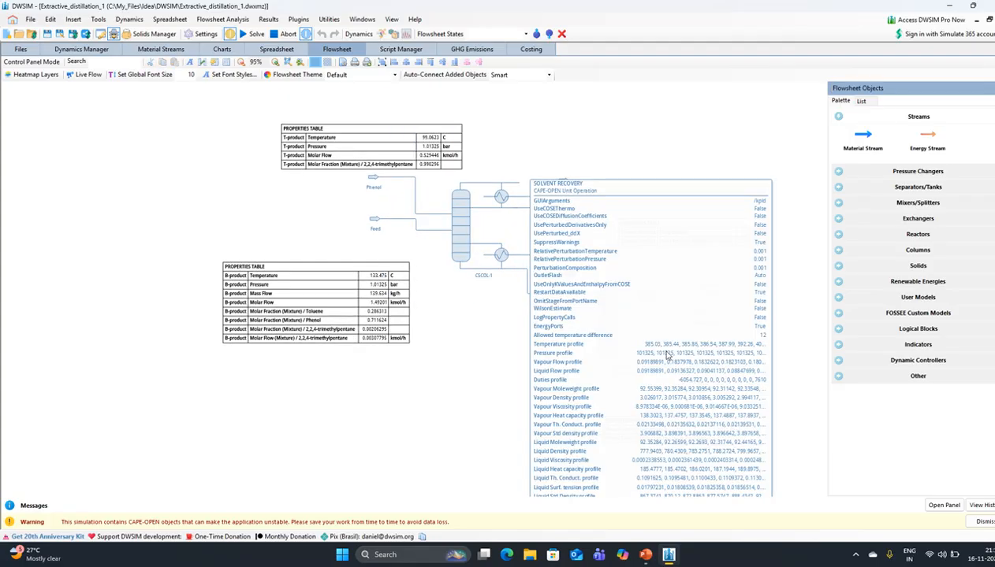
scroll(709, 387, "up", 3)
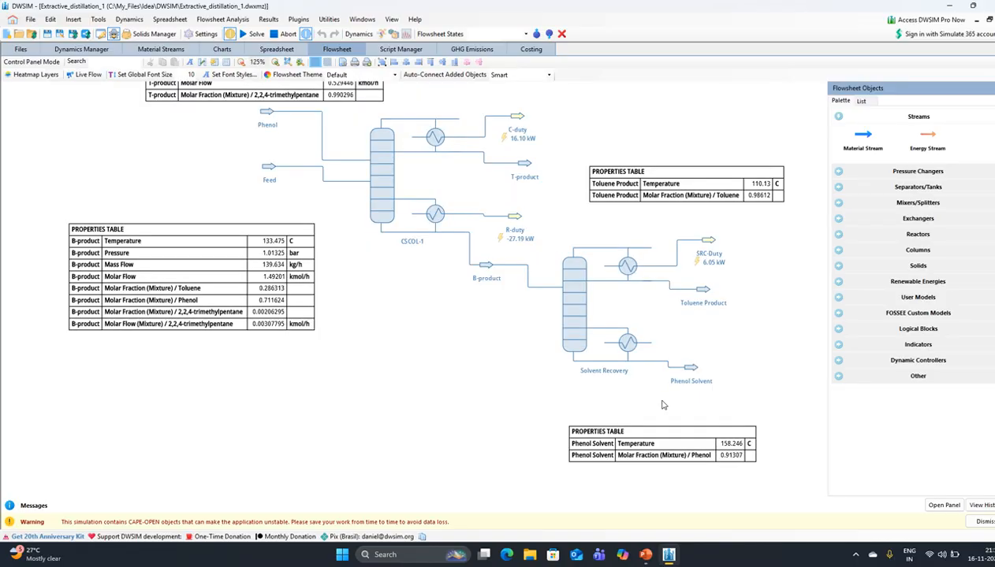
left_click(646, 555)
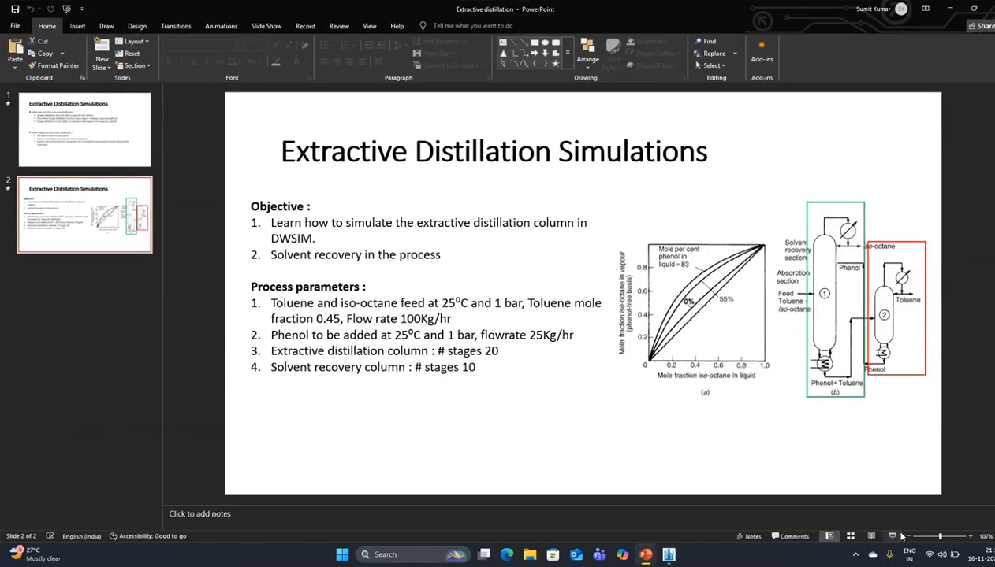
- Show slide 2 as a full-screen slide show, exit it, and go back to DWSIM
left_click(893, 536)
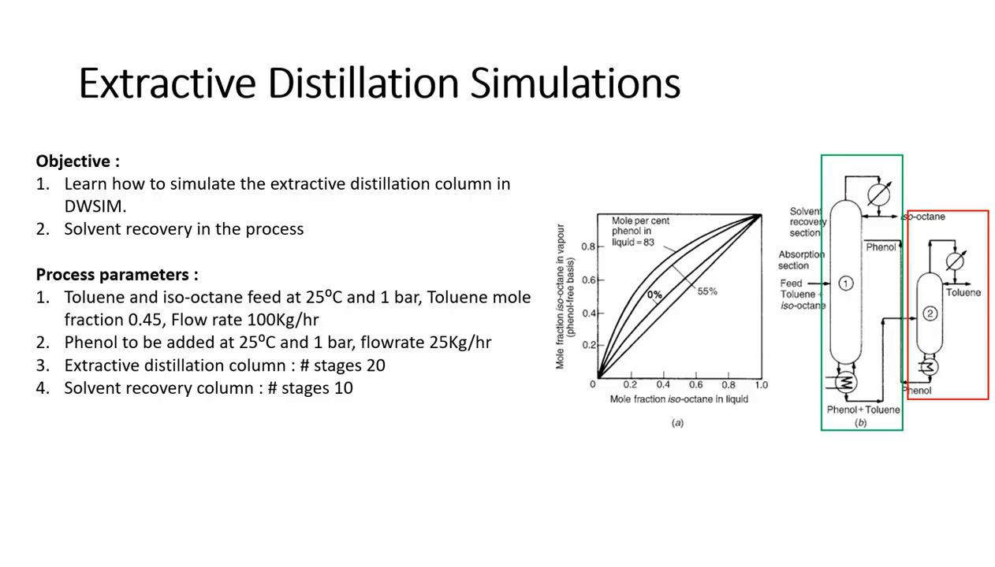
key("Escape")
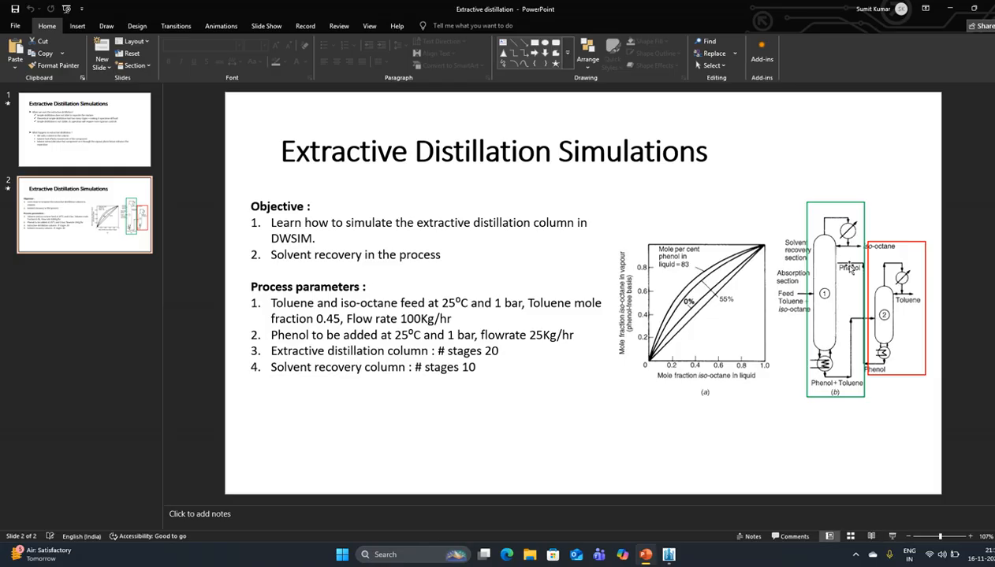
left_click(669, 555)
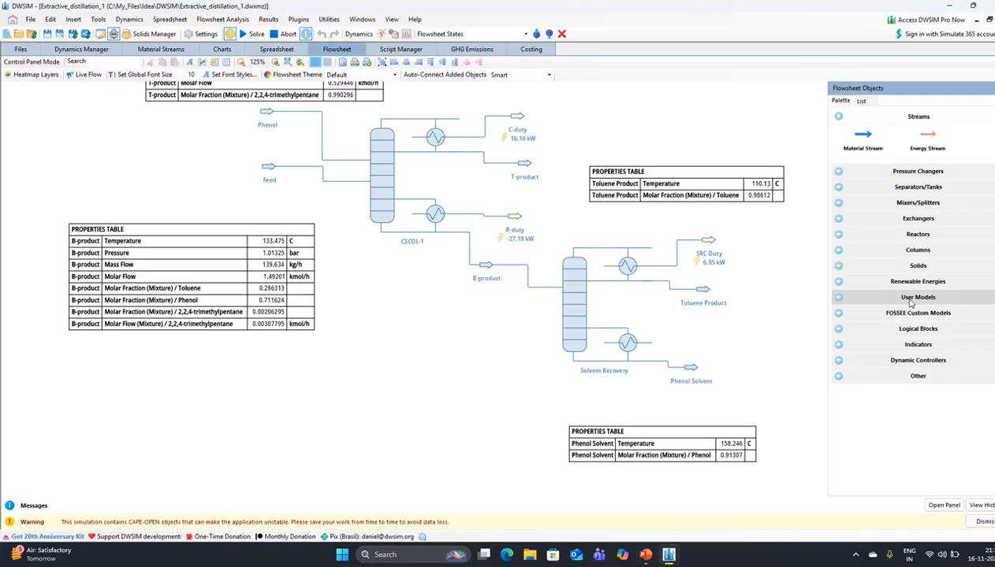
- Place cooler CL-1 at the end of the Phenol Solvent stream and open outlet stream 8
left_click(865, 220)
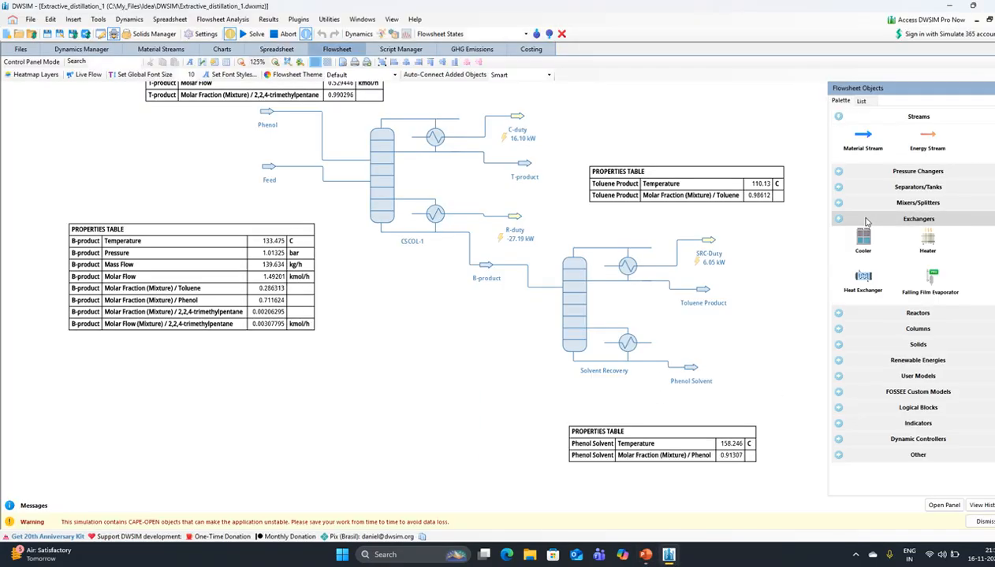
left_click_drag(863, 237, 736, 369)
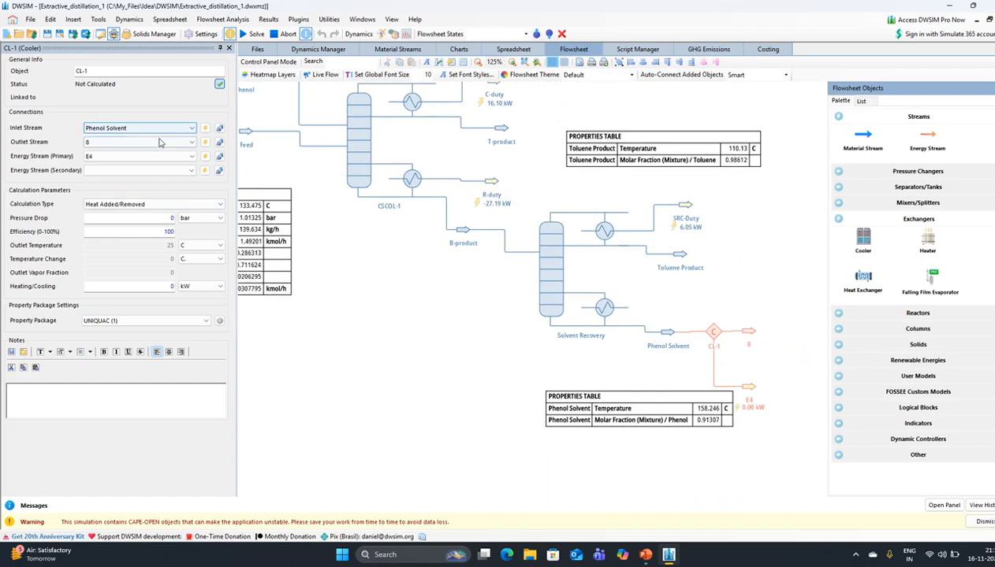
left_click(742, 327)
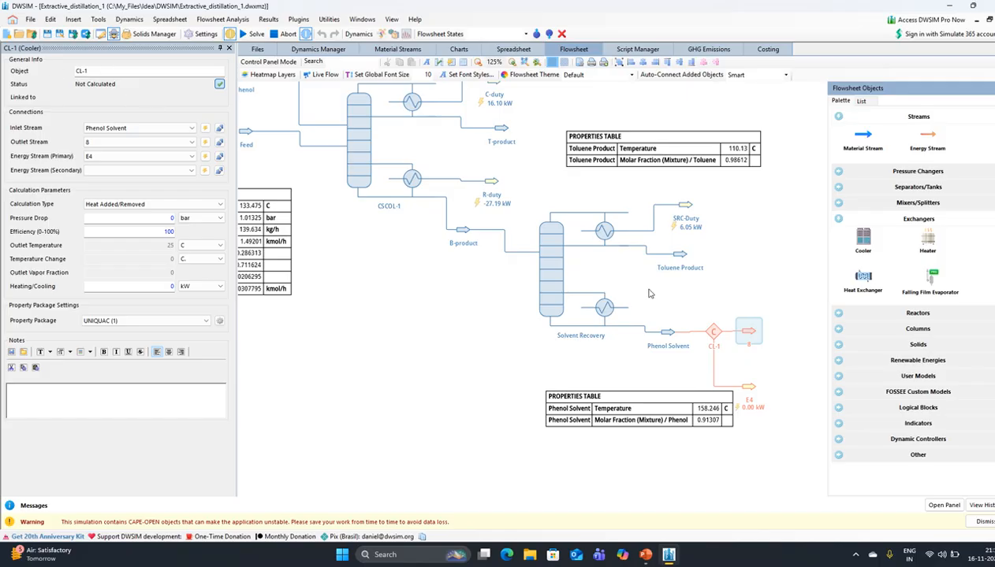
left_click(749, 331)
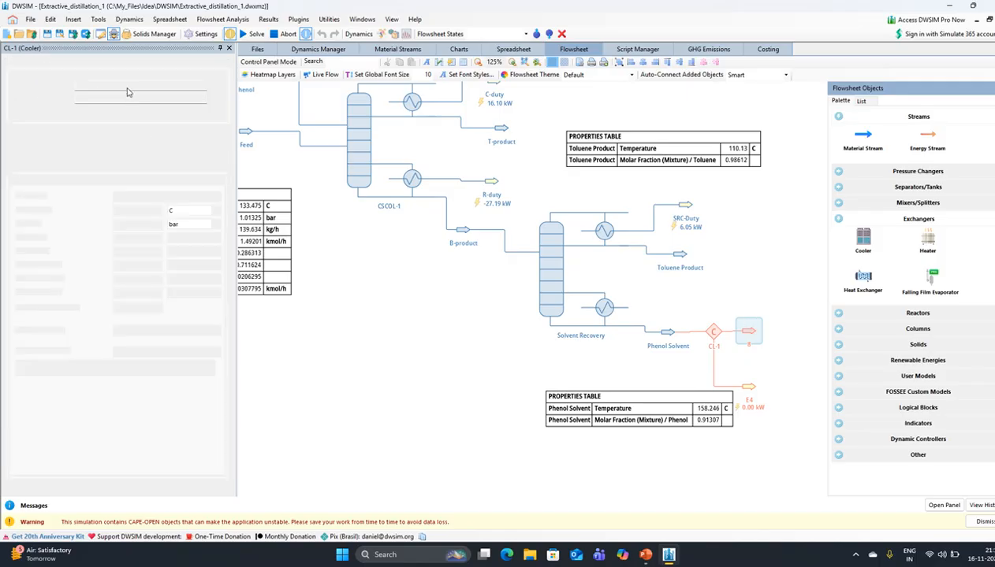
- Rename outlet stream 8 to 'Phenol recovery'
left_click(128, 87)
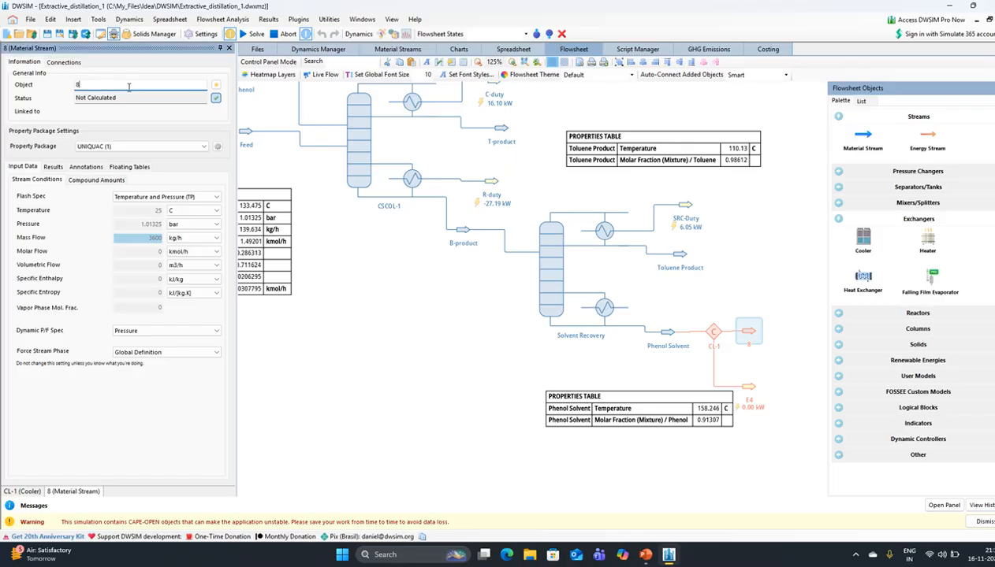
key("Caps_Lock")
type("P")
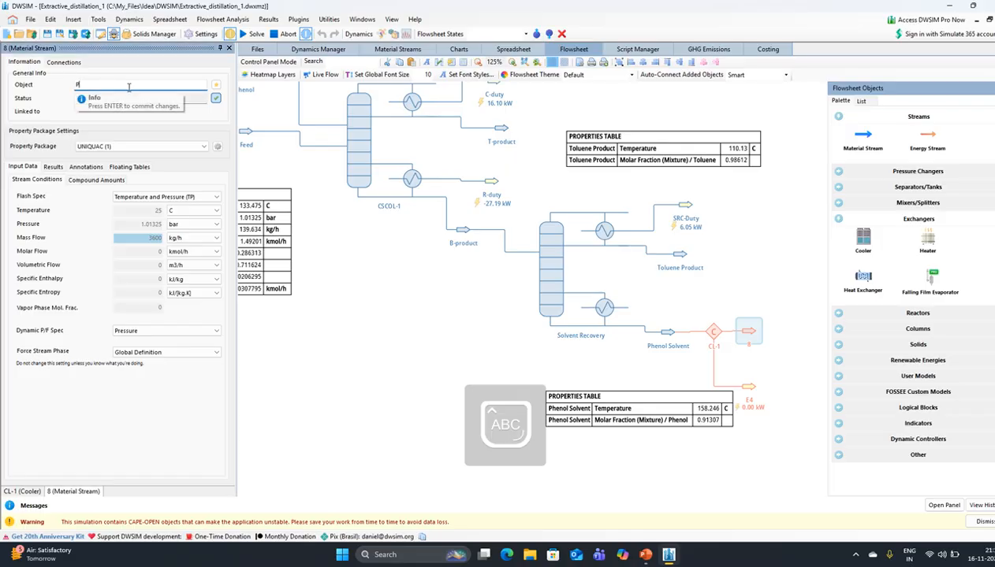
key("Caps_Lock")
type("hen")
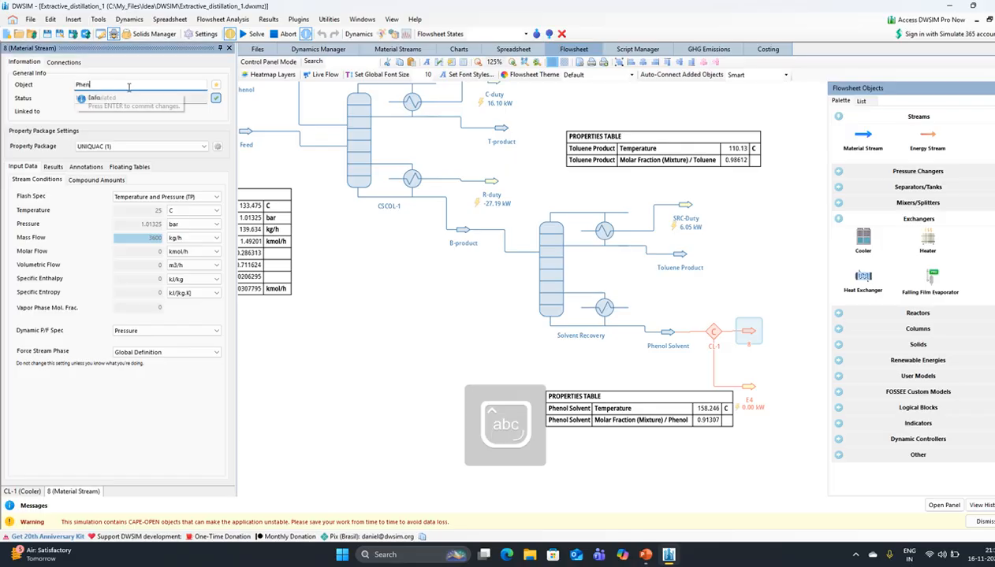
type("ol rec")
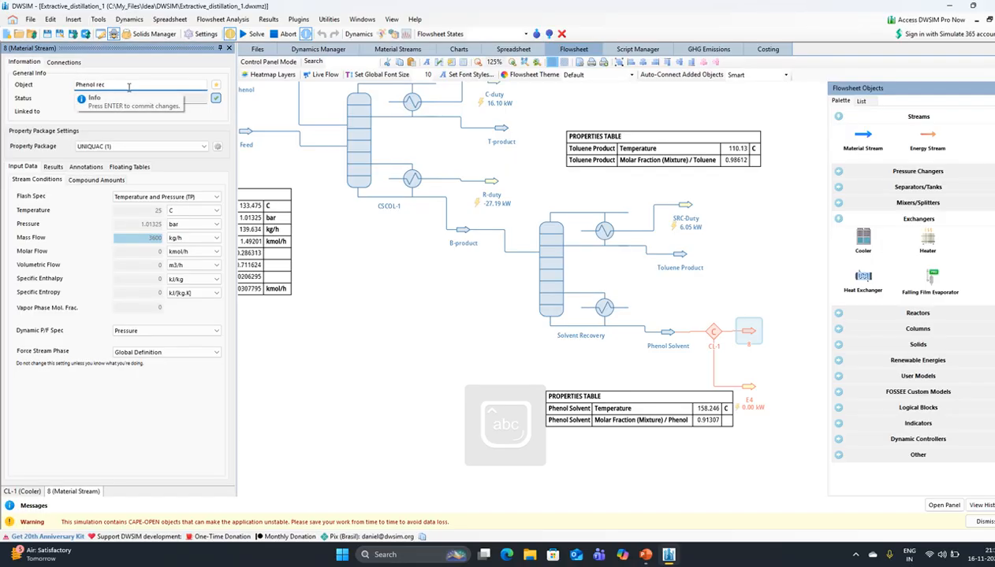
type("overy")
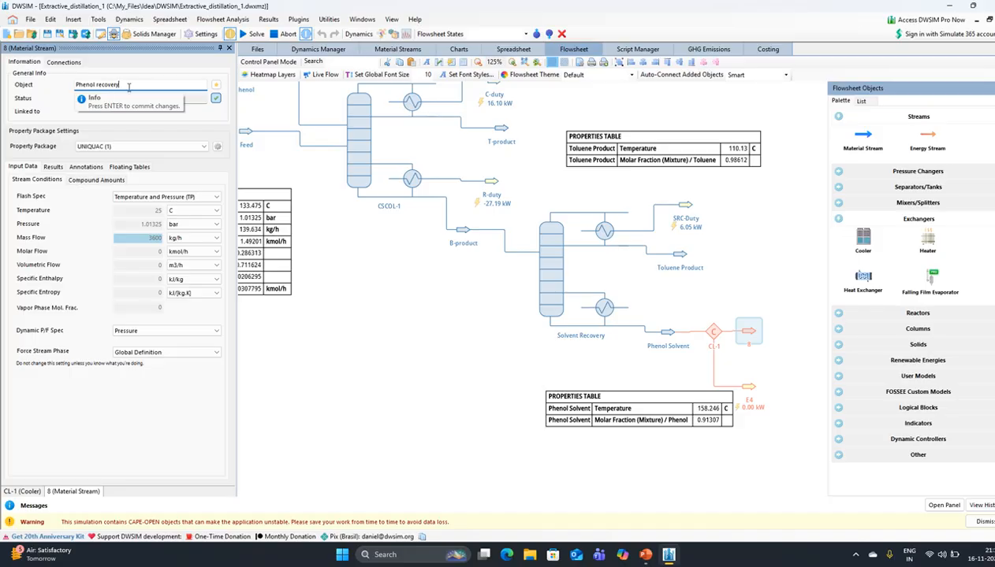
key("Return")
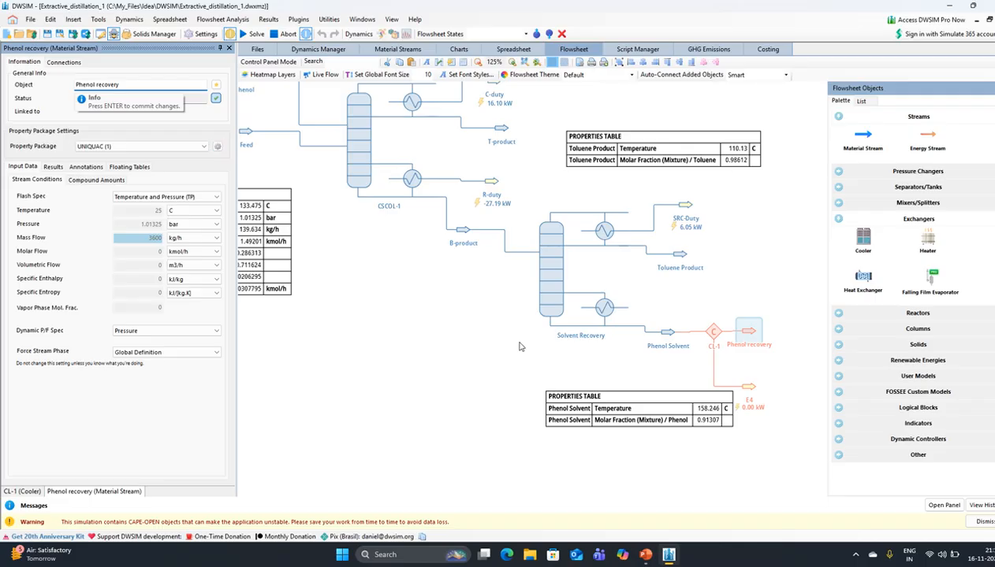
left_click_drag(450, 349, 466, 320)
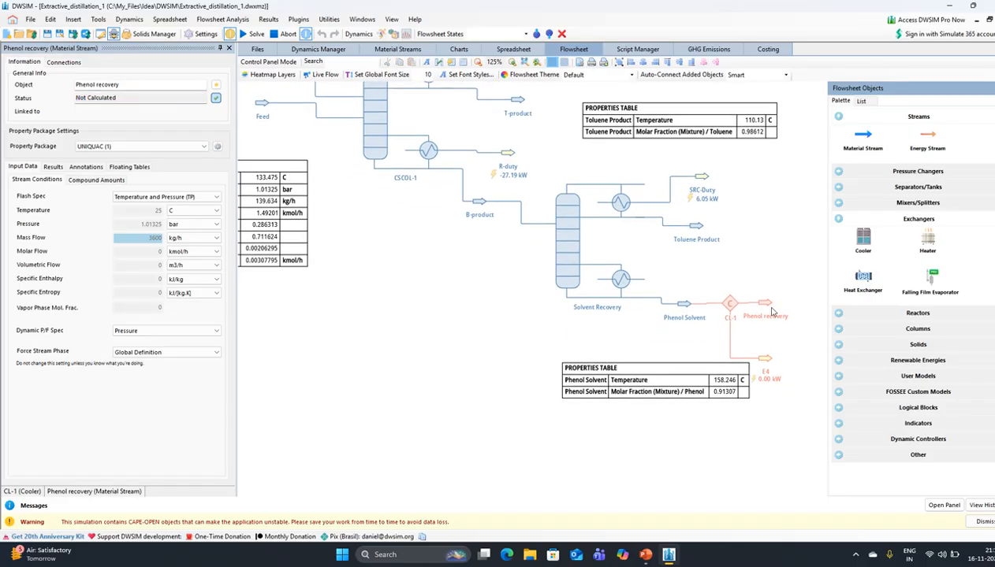
- Set cooler CL-1 to calculate by specified outlet temperature
left_click(730, 308)
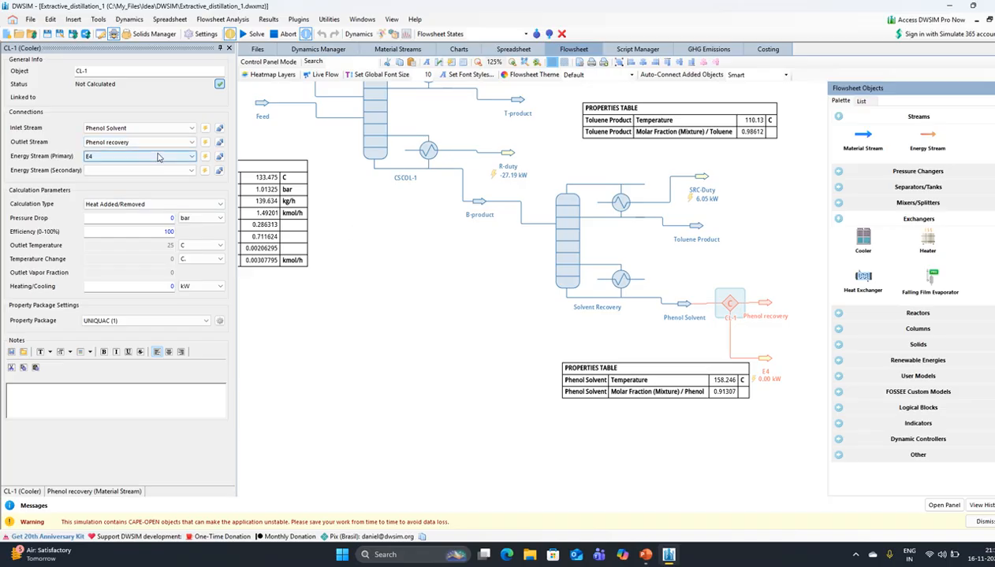
left_click(160, 206)
left_click(145, 220)
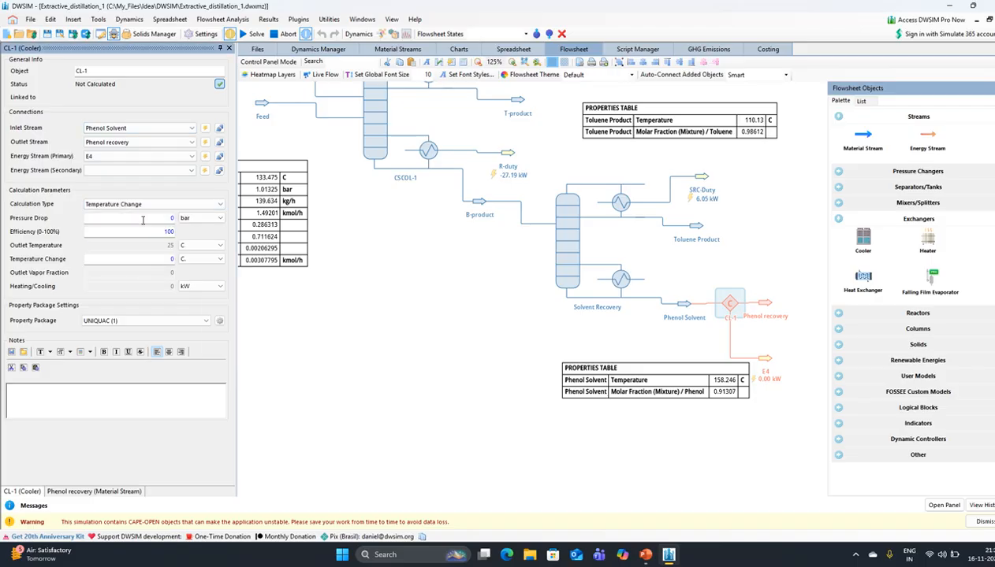
left_click(158, 204)
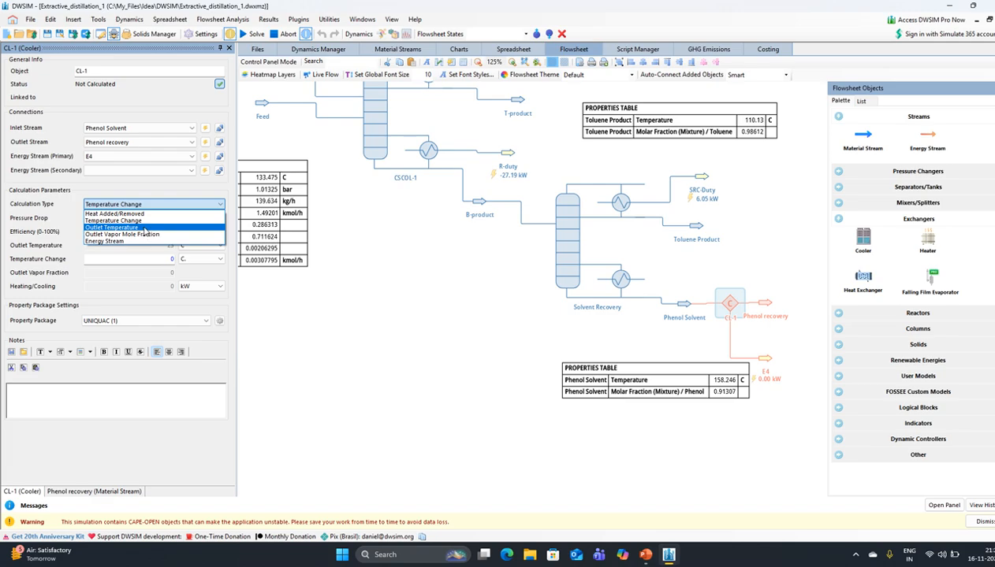
left_click(144, 231)
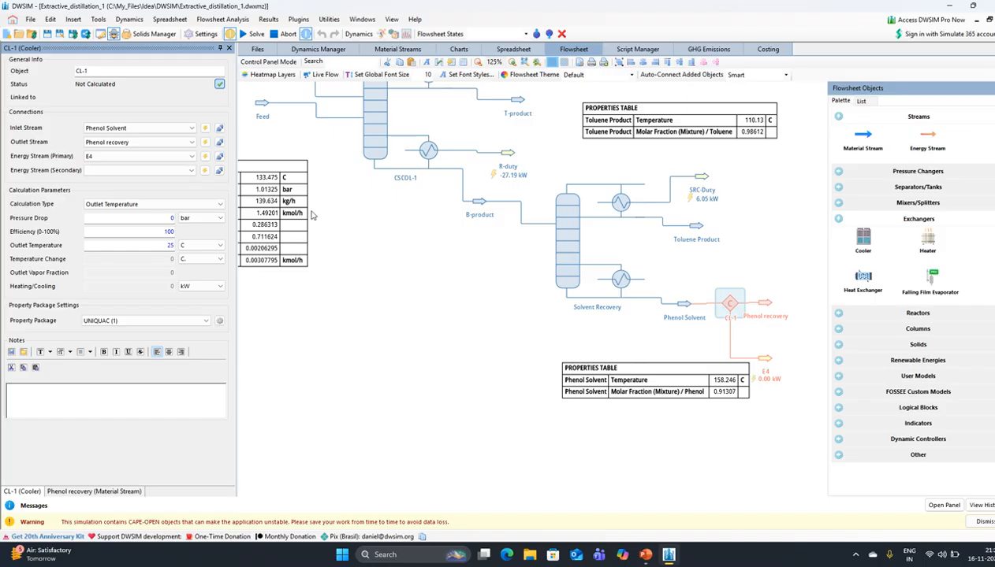
- Solve the flowsheet and dismiss both Application Error messages
left_click_drag(344, 202, 339, 270)
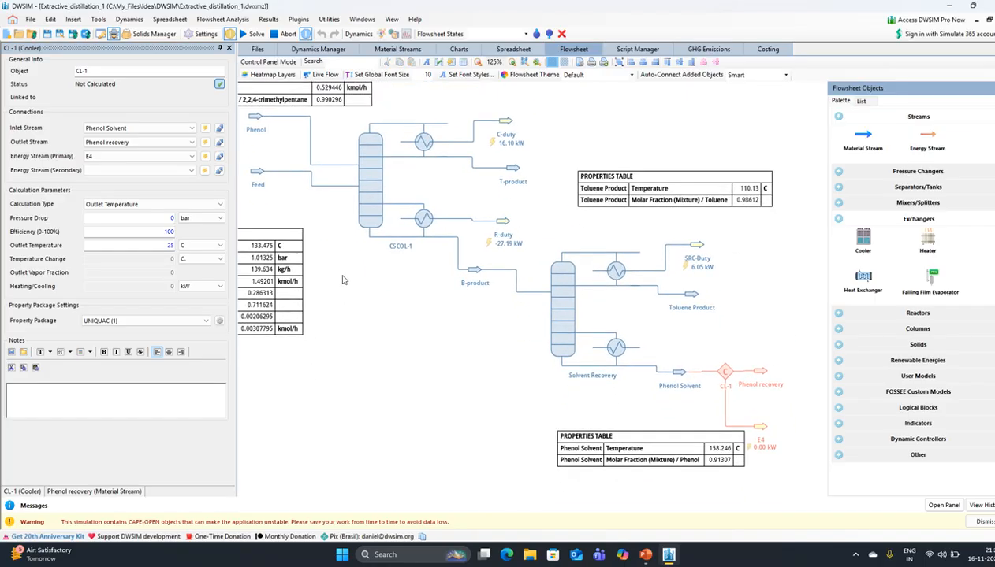
left_click(254, 34)
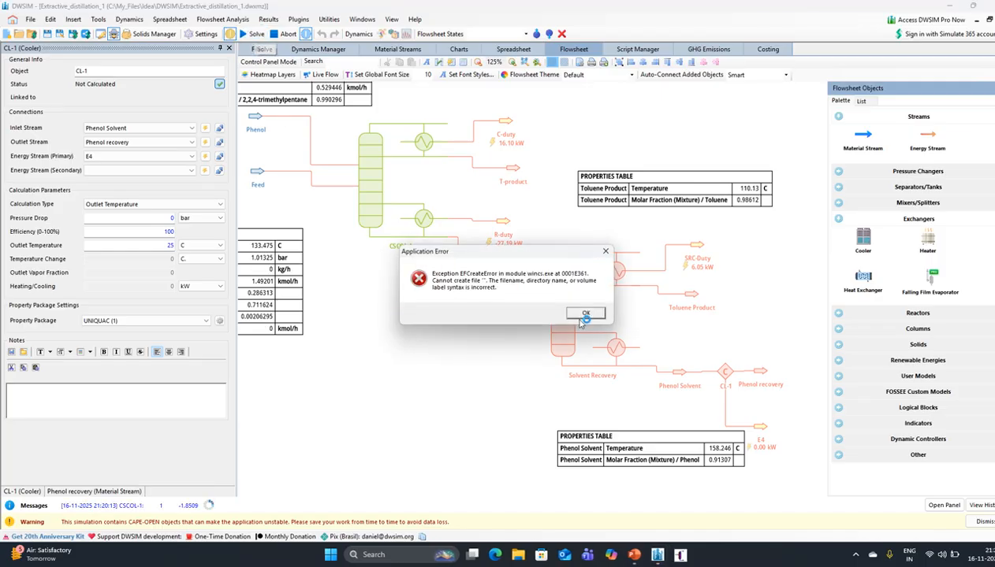
left_click(593, 315)
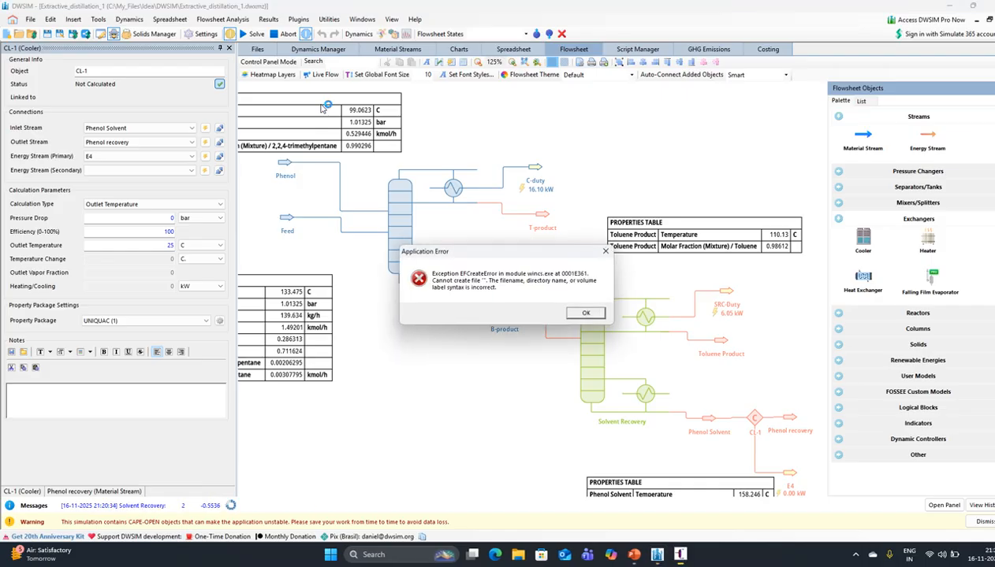
left_click(584, 313)
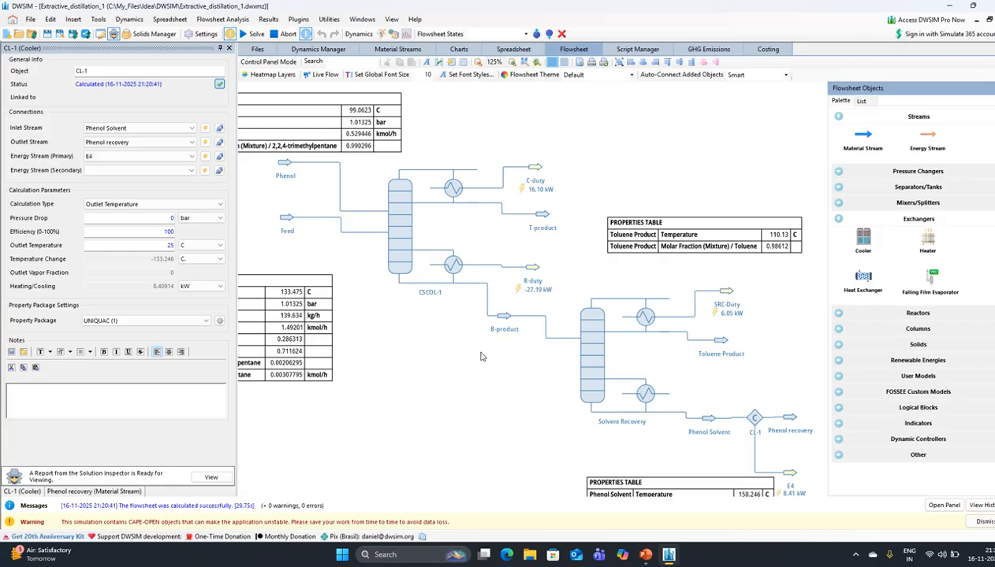
left_click_drag(500, 371, 486, 342)
- Place a recycle block R-1 below the columns
mouse_move(764, 391)
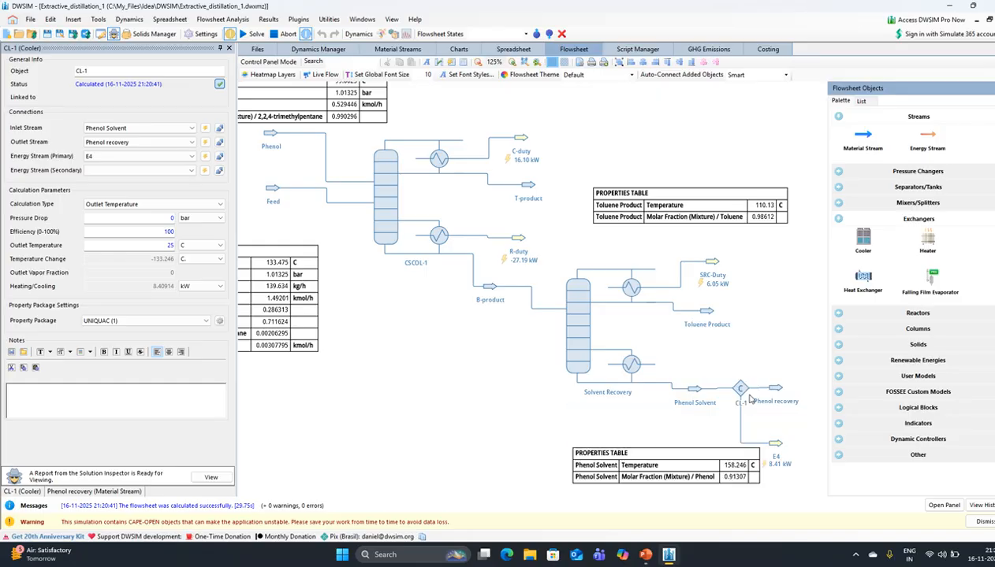
left_click(829, 406)
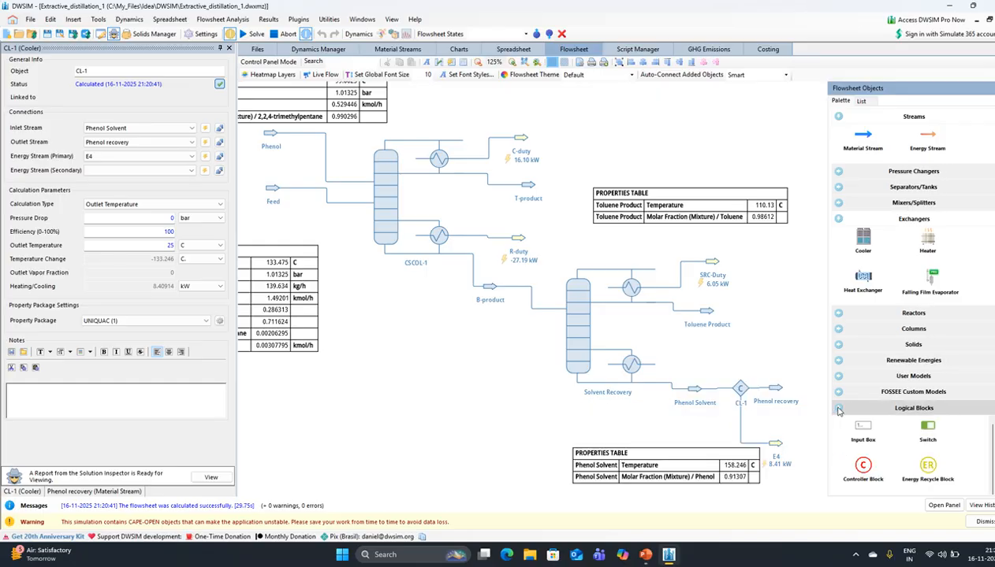
scroll(854, 425, "down", 2)
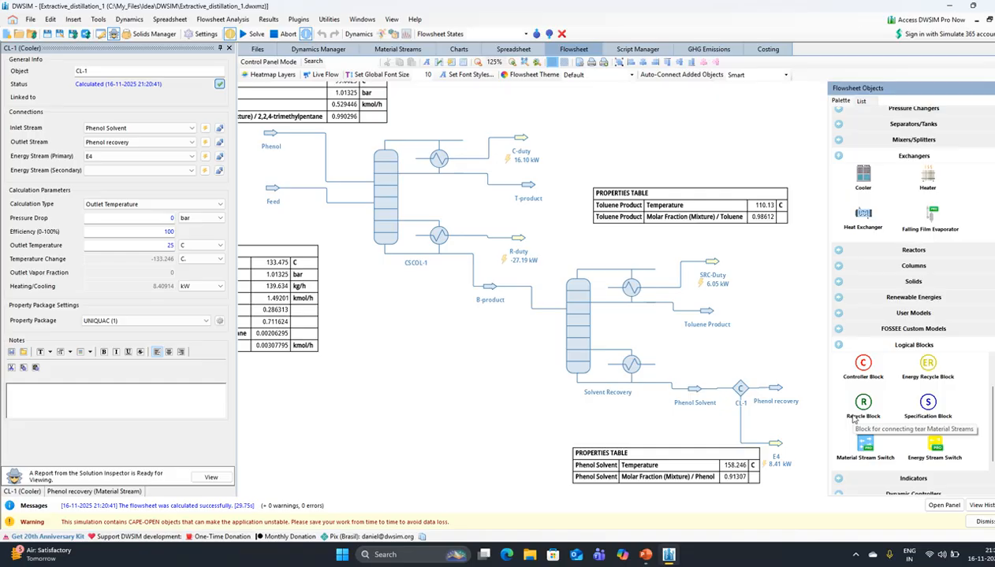
left_click_drag(858, 401, 434, 394)
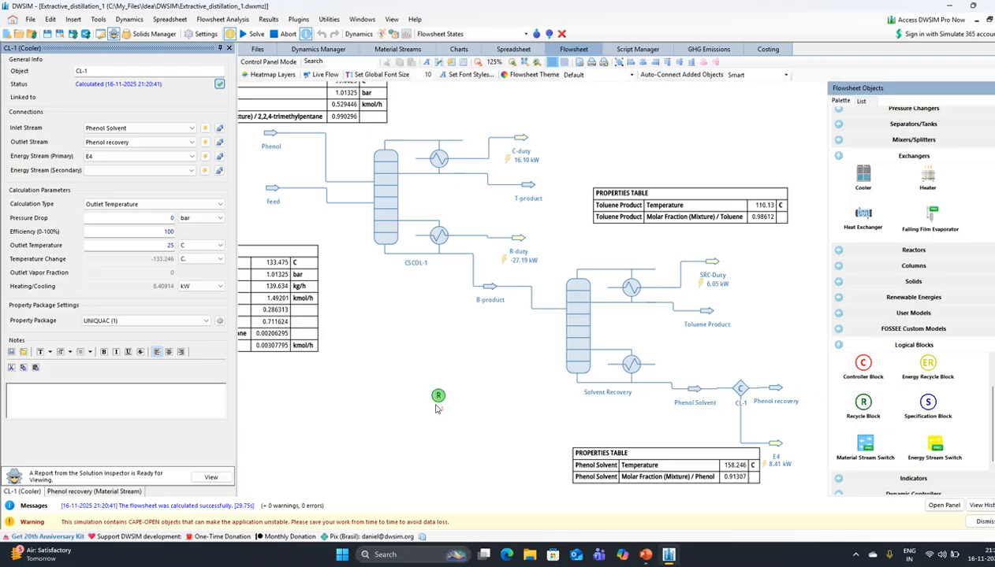
left_click(439, 397)
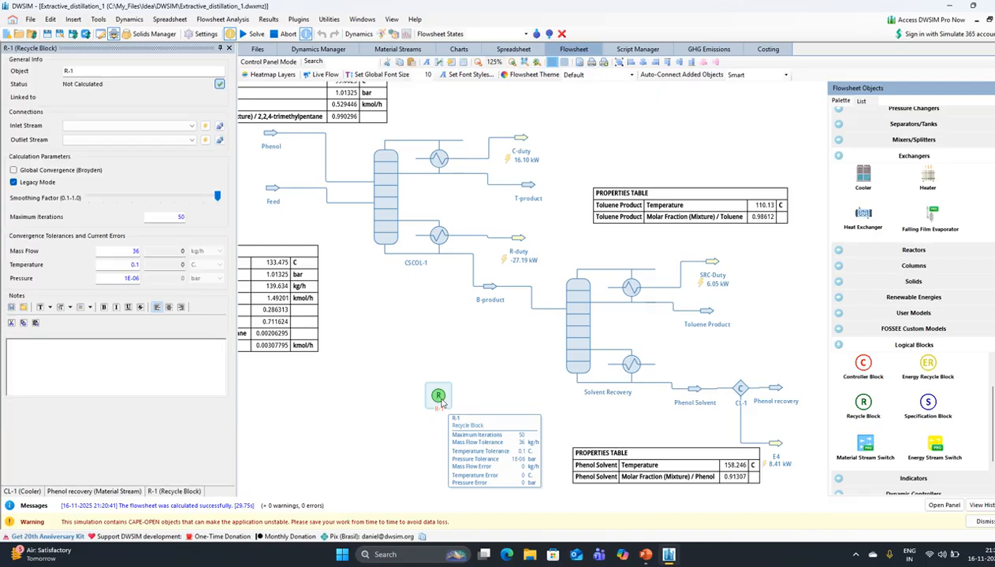
- Connect R-1 with Phenol recovery as inlet and Phenol as outlet
left_click(181, 126)
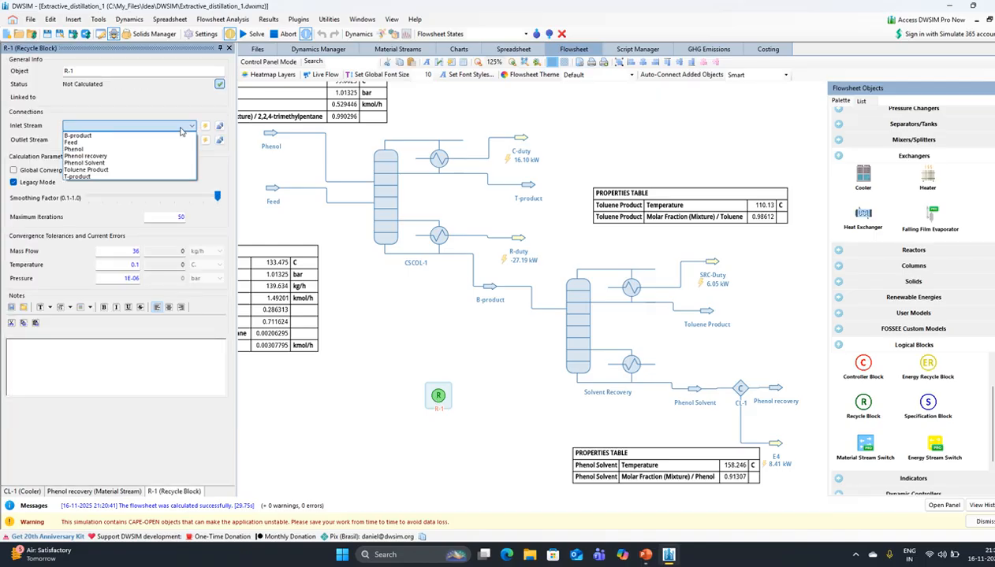
left_click(144, 157)
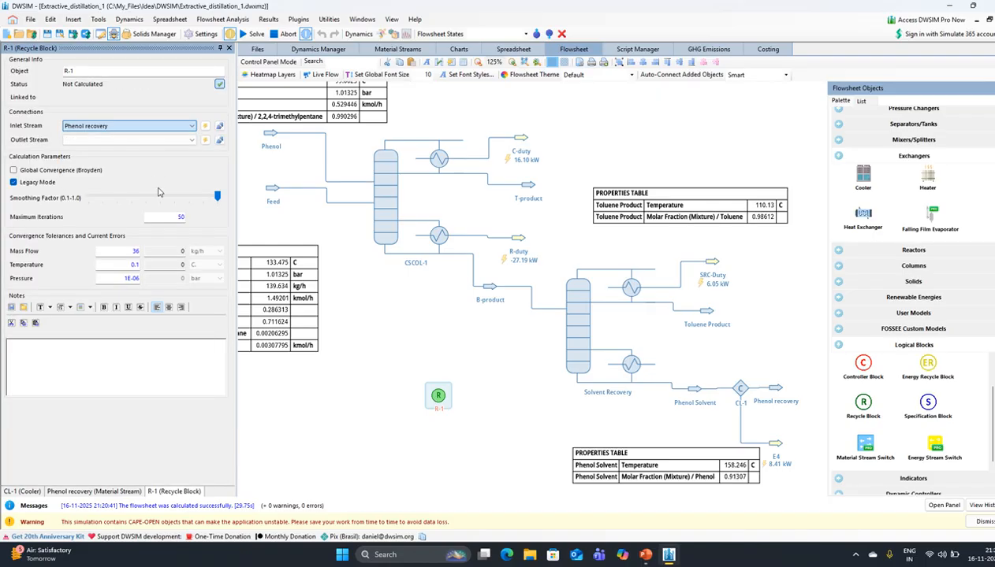
left_click(138, 140)
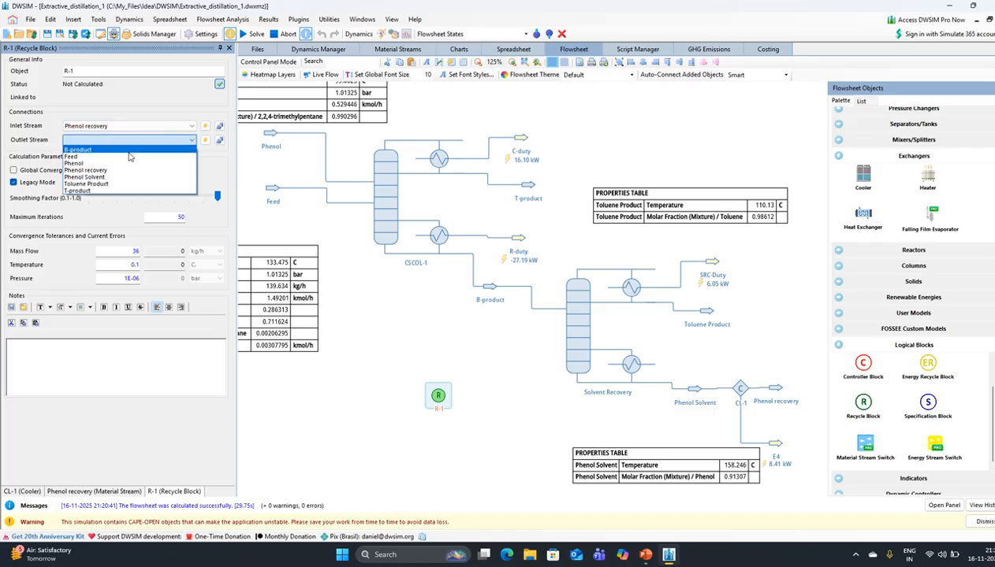
left_click(122, 166)
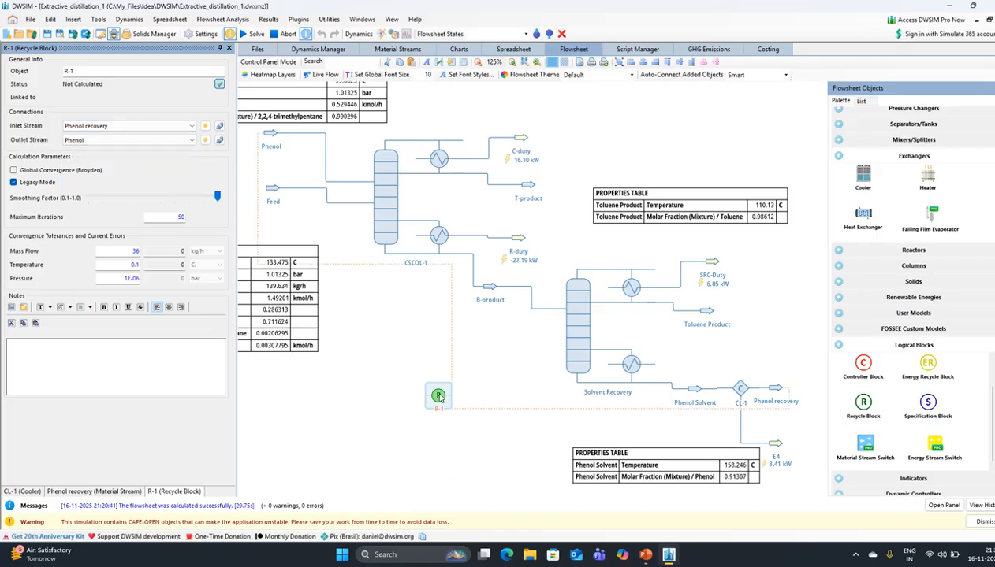
left_click_drag(435, 393, 394, 391)
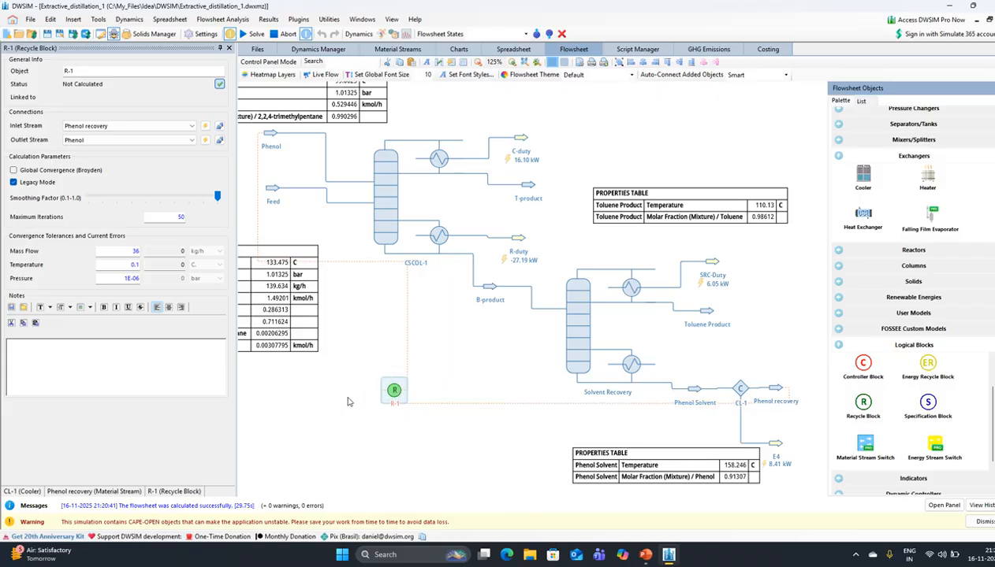
- Close the recycle block, cooler and stream editors
left_click(228, 48)
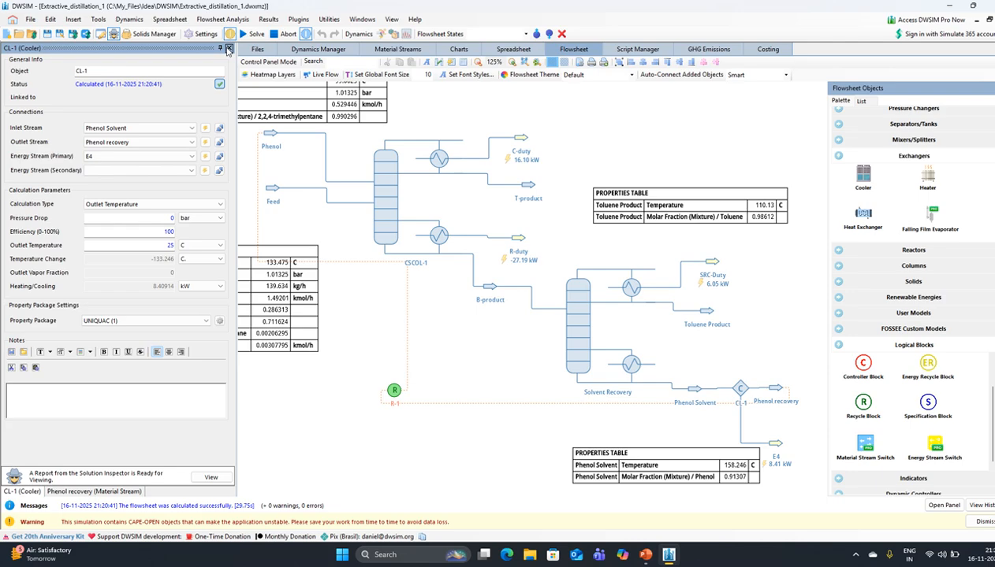
left_click(228, 48)
left_click(228, 48)
scroll(430, 136, "down", 6)
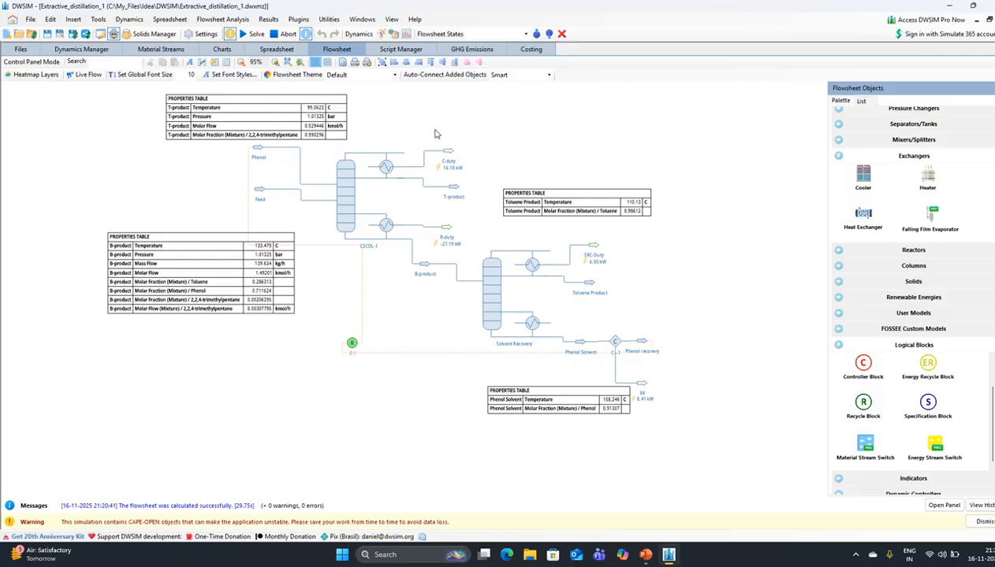
scroll(434, 134, "up", 6)
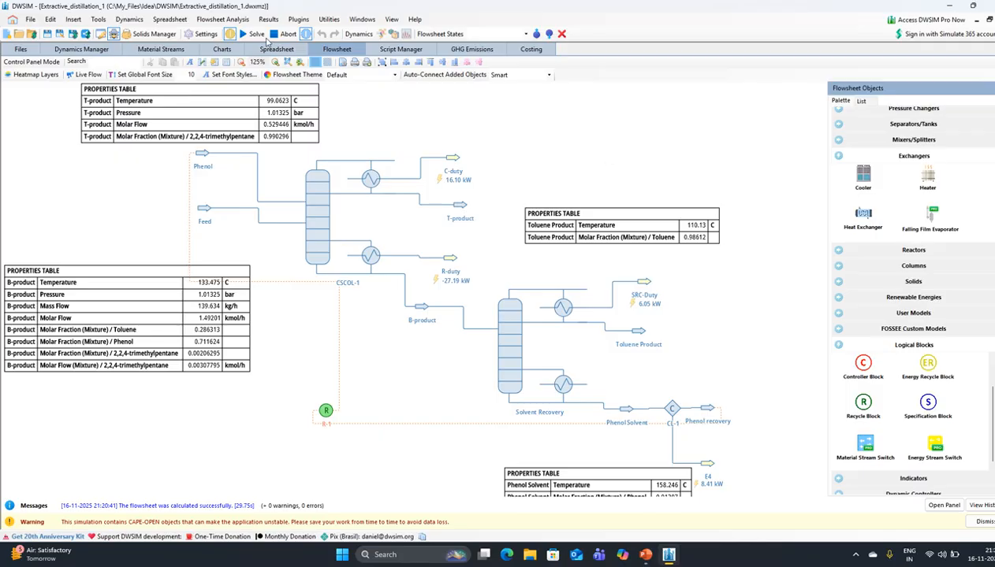
- Solve the recycle flowsheet, dismissing the error messages until it completes in 13.58 s
left_click(251, 33)
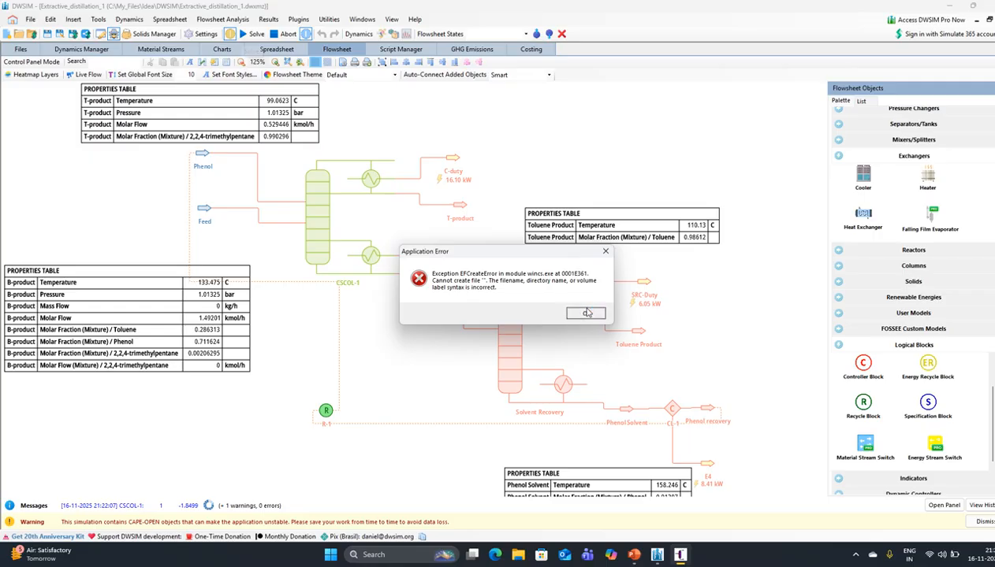
left_click(586, 313)
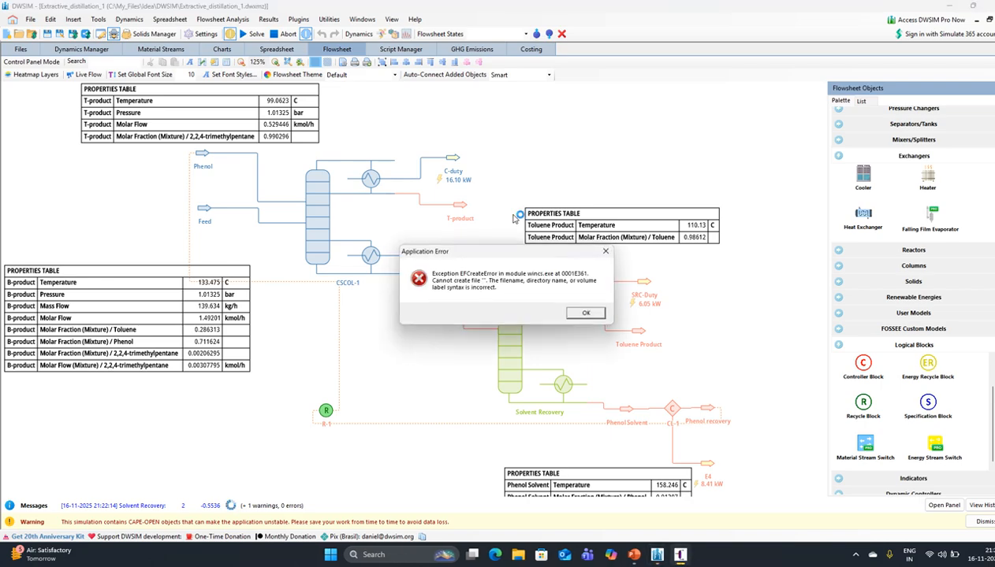
left_click(568, 313)
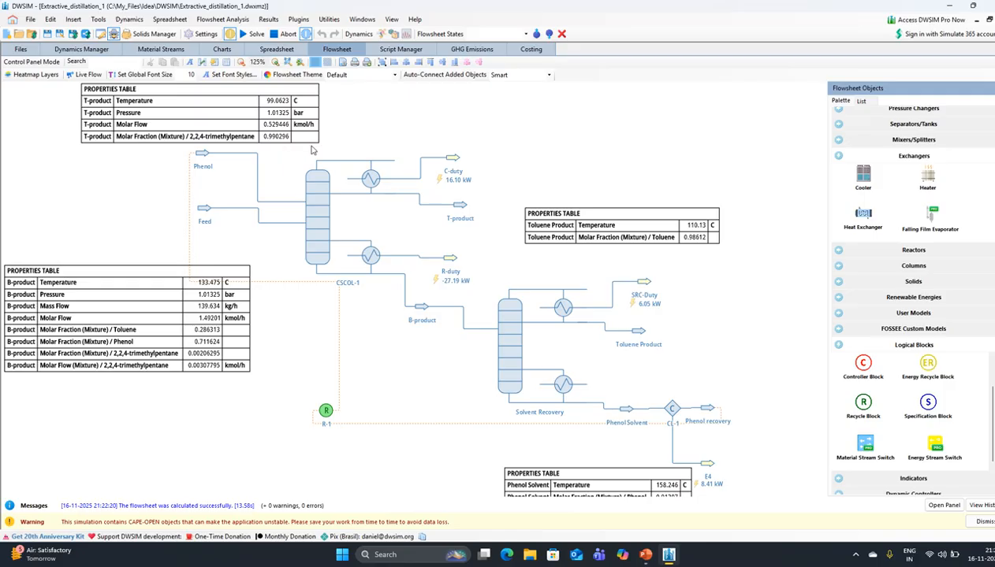
- Move the T-product table to the top right and the Toluene Product table beside SRC-Duty
left_click_drag(385, 137, 405, 144)
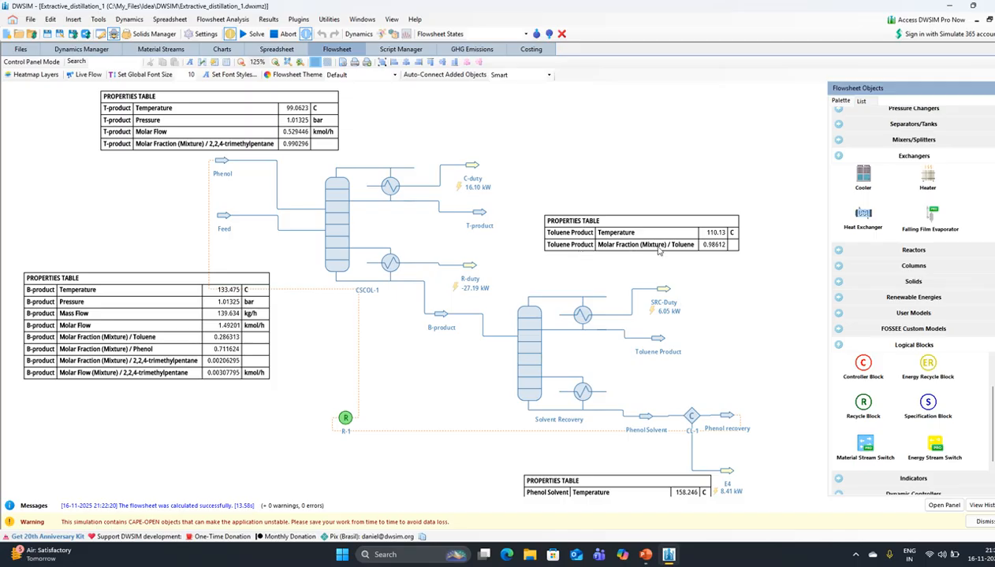
left_click_drag(208, 116, 612, 130)
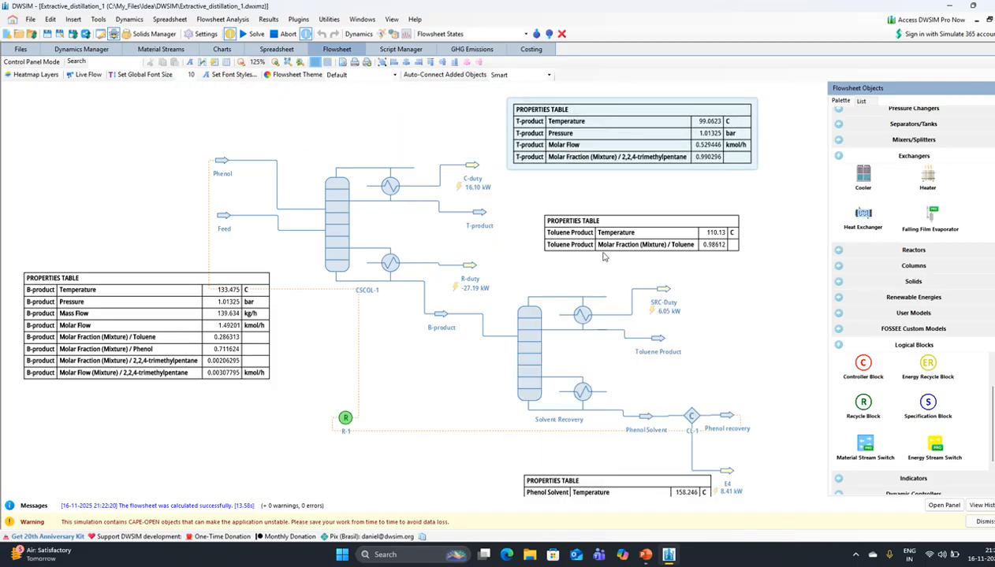
left_click_drag(655, 247, 776, 315)
left_click_drag(747, 357, 662, 253)
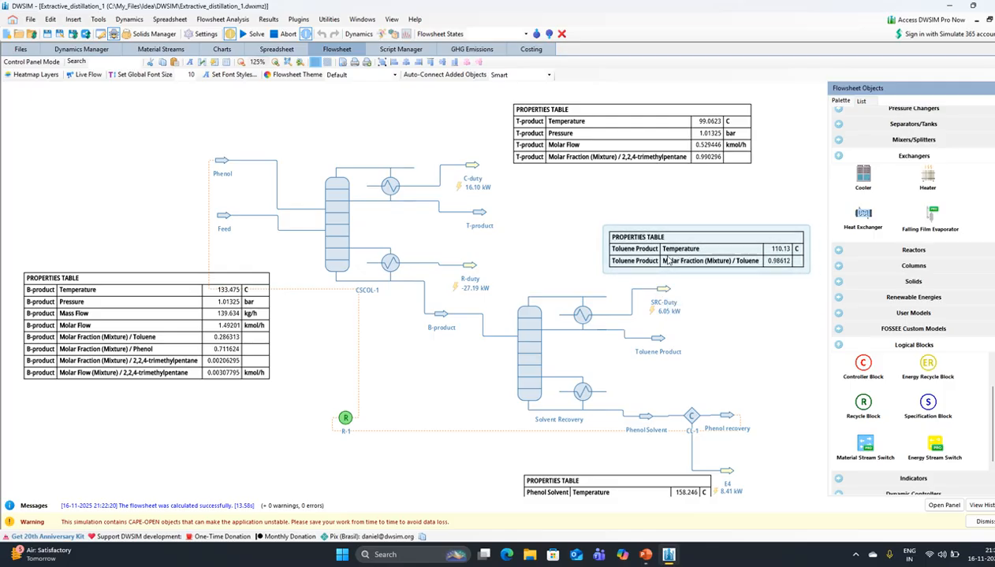